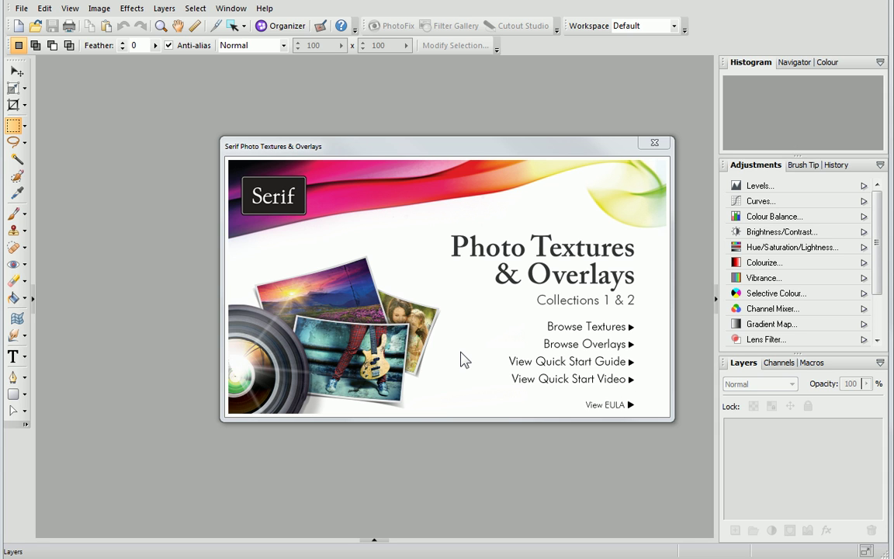
Browse the collection's texture images, then close the Textures folder window.
left_click(553, 327)
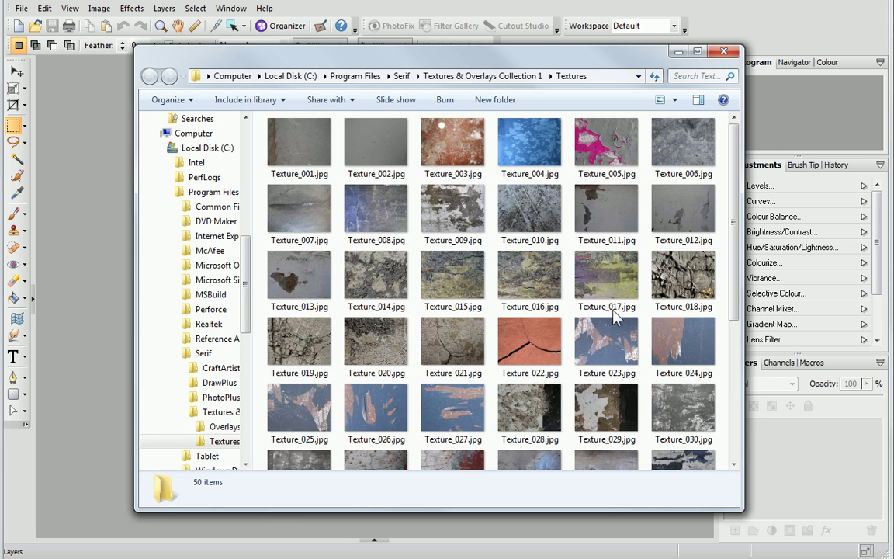
mouse_move(732, 262)
left_mouse_down()
mouse_move(732, 398)
mouse_move(733, 248)
left_mouse_up()
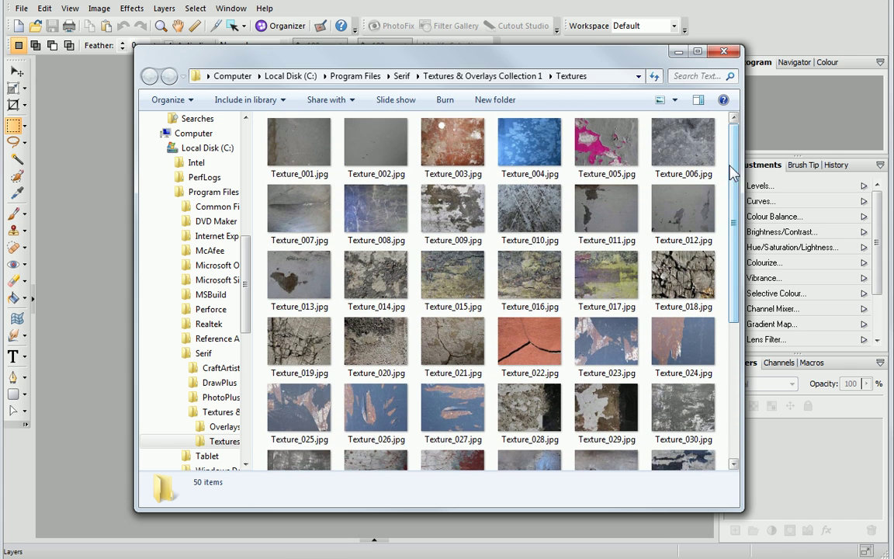
left_click(723, 53)
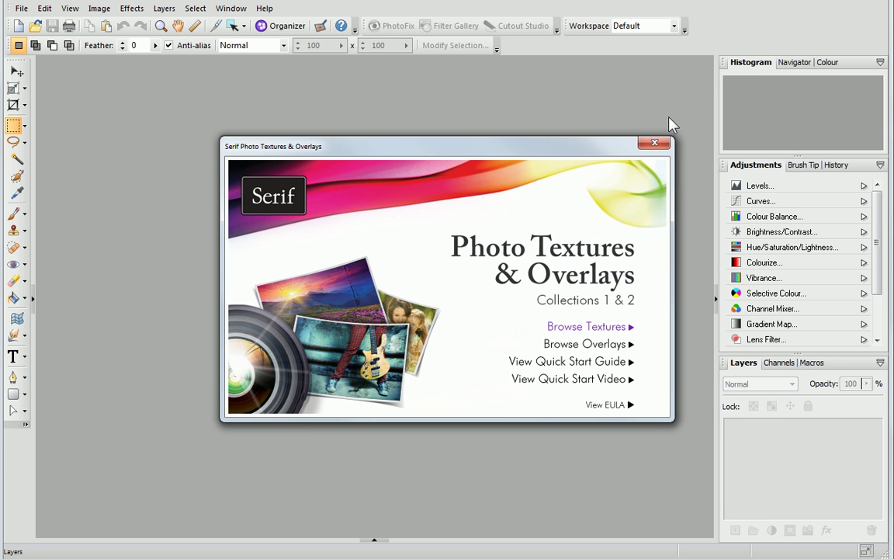
Close the launcher, open the pink Texture_037.jpg and copy it to the clipboard.
left_click(654, 146)
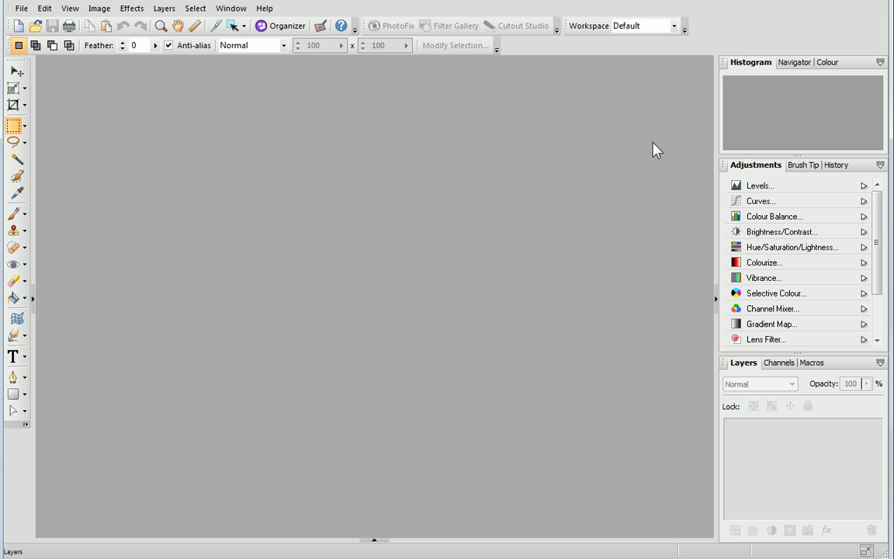
left_click(36, 27)
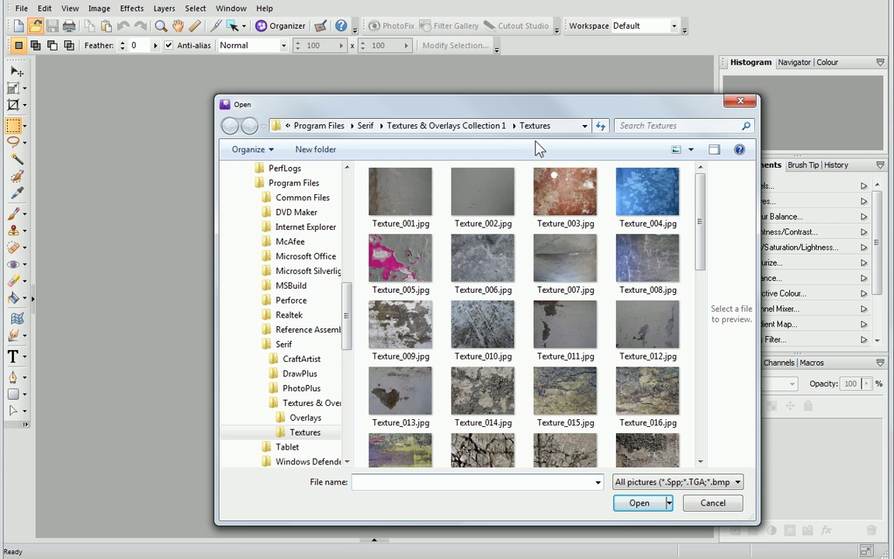
left_click_drag(698, 200, 702, 356)
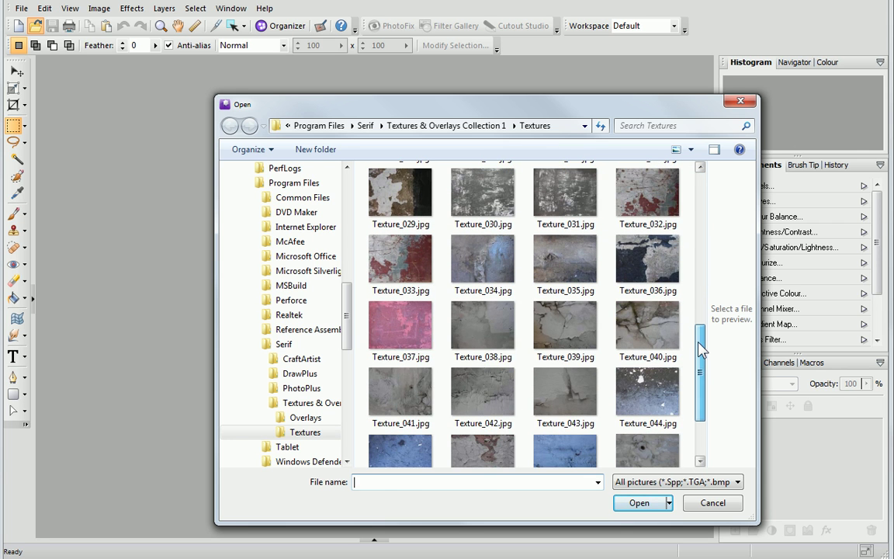
left_click(431, 333)
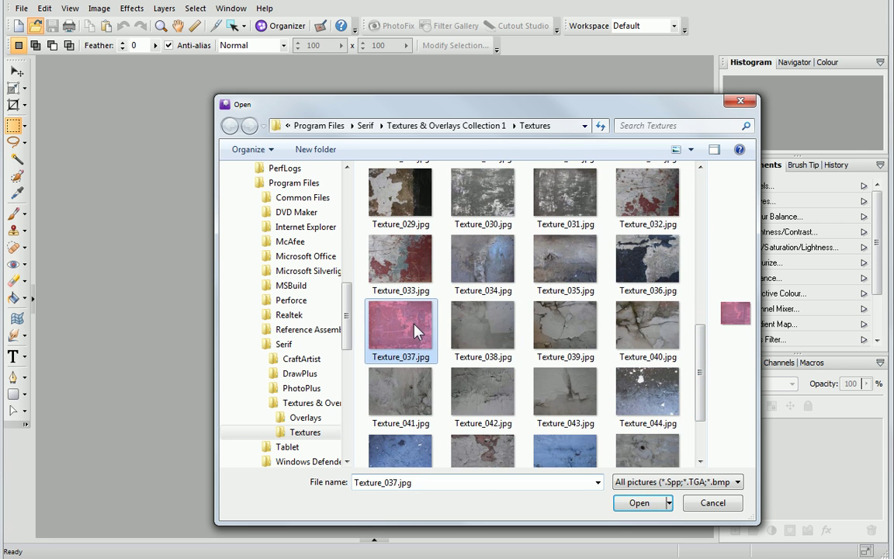
left_click(638, 503)
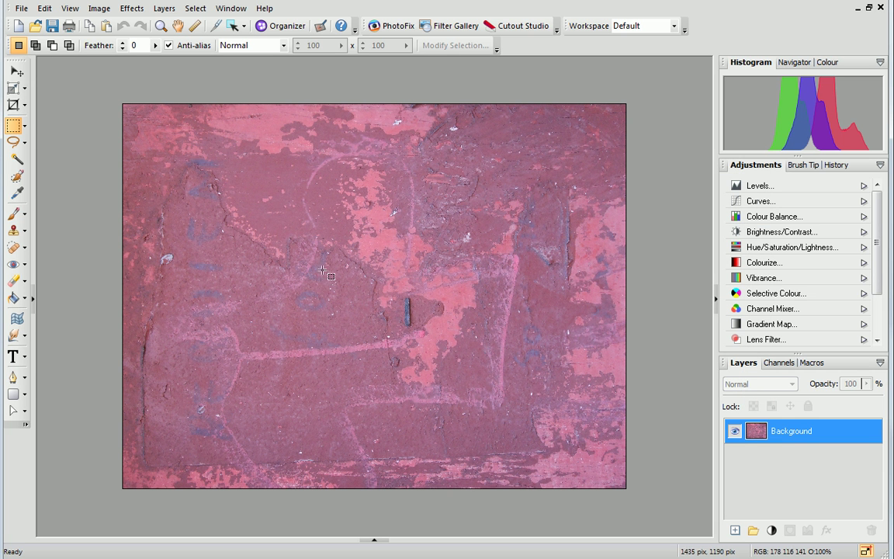
left_click(45, 10)
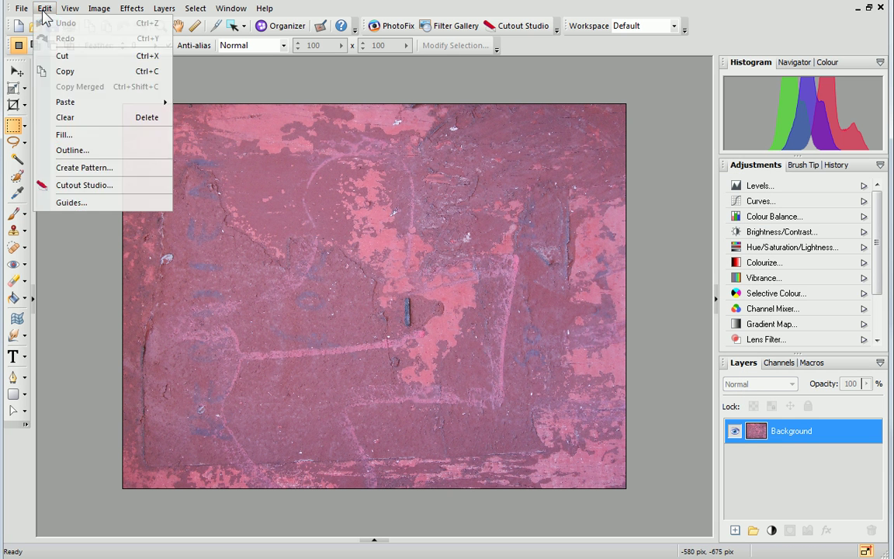
left_click(62, 70)
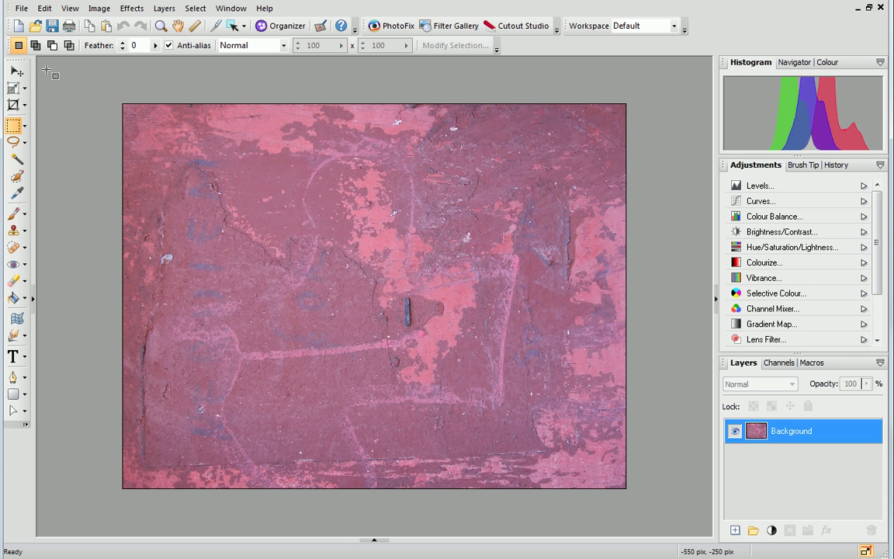
Open the twins photo 060426a0007.JPG from My Pictures.
left_click(36, 26)
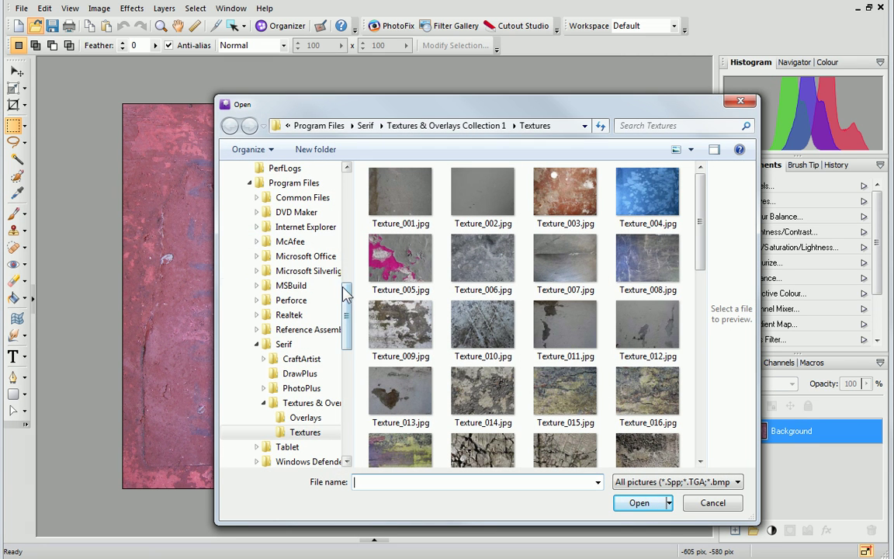
left_click_drag(345, 293, 349, 213)
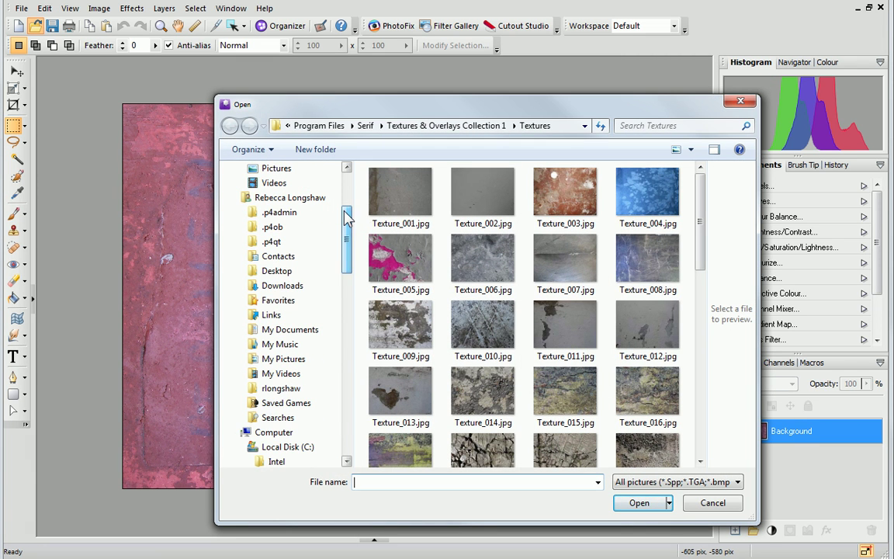
left_click(331, 363)
left_click(437, 206)
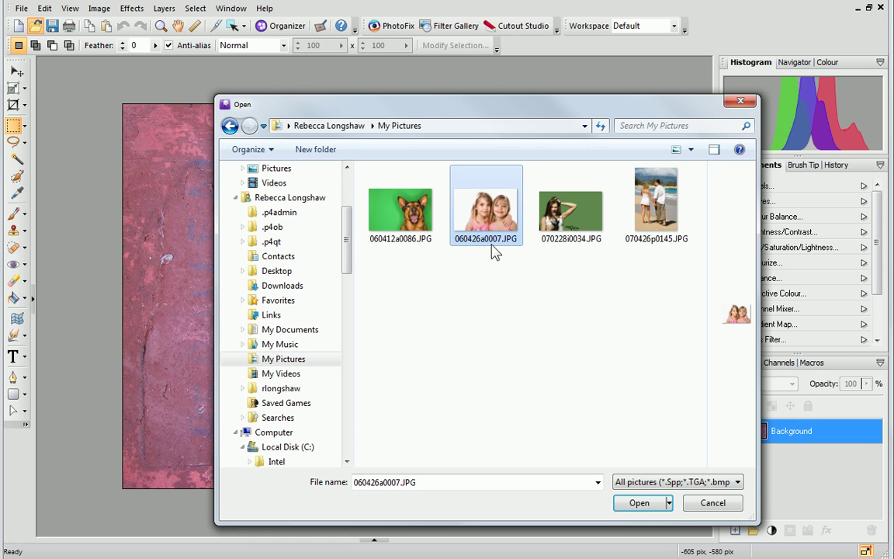
left_click(636, 502)
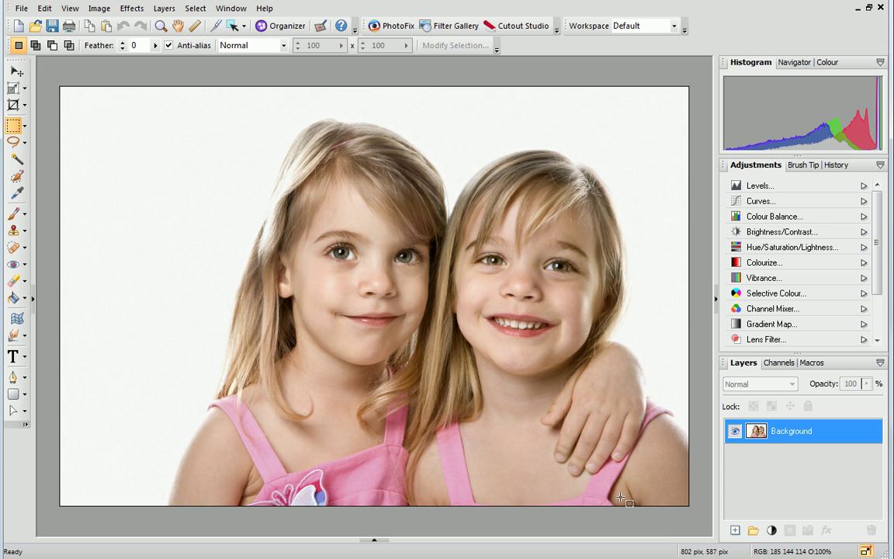
Promote the Background to a regular layer named Layer 1.
right_click(825, 433)
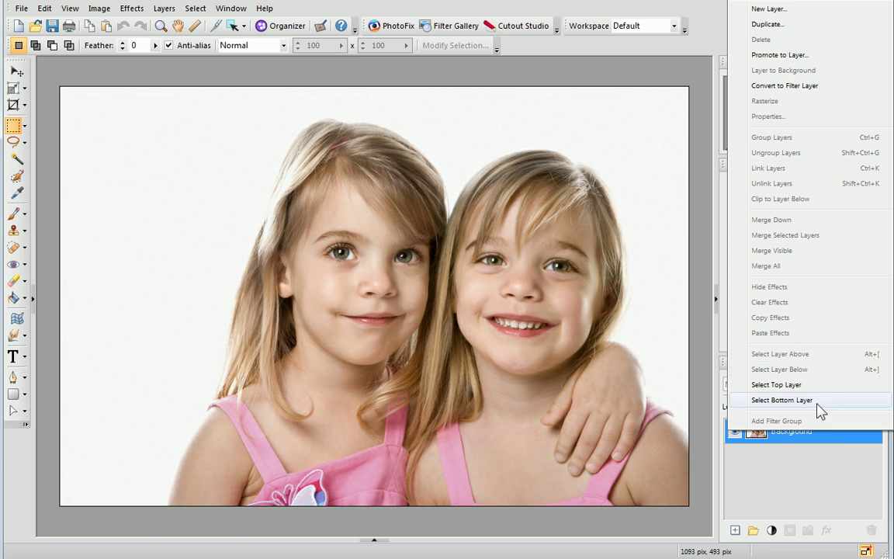
left_click(807, 56)
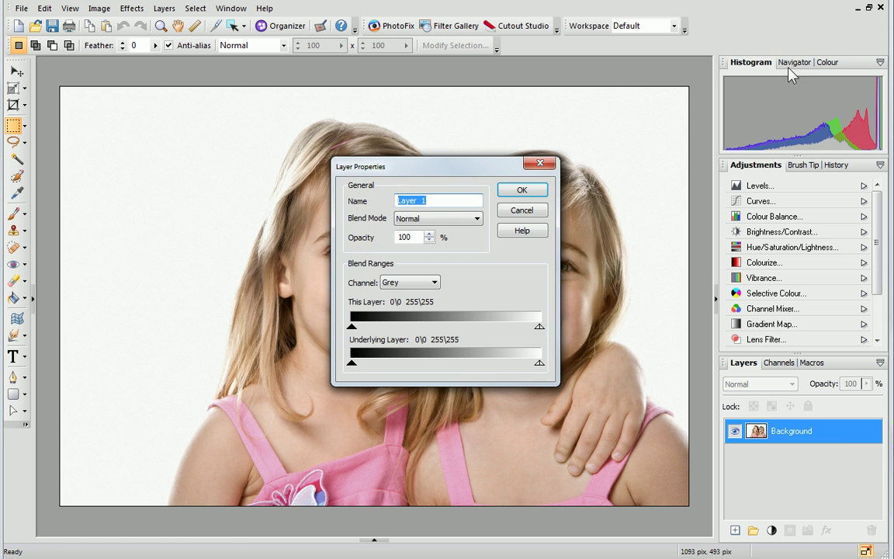
left_click(523, 189)
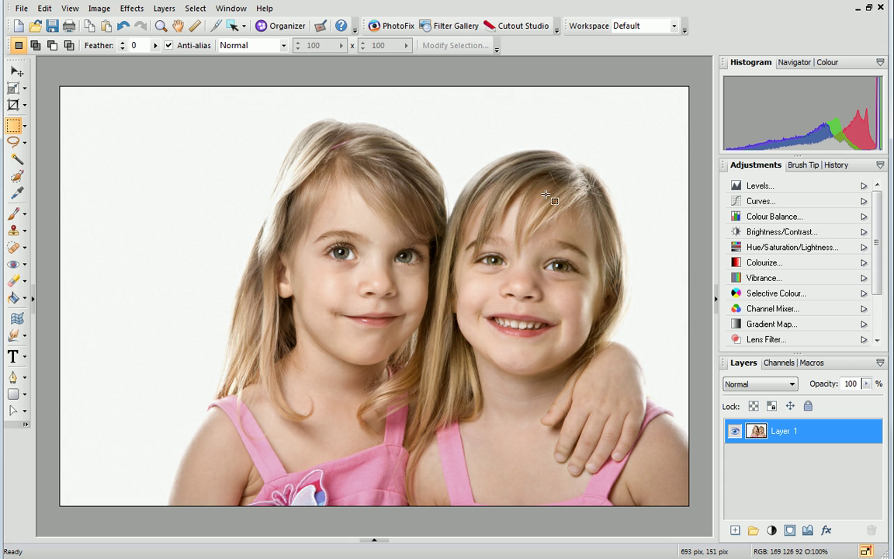
Add Layer 2 and paste the pink texture into it across the whole canvas.
left_click(735, 530)
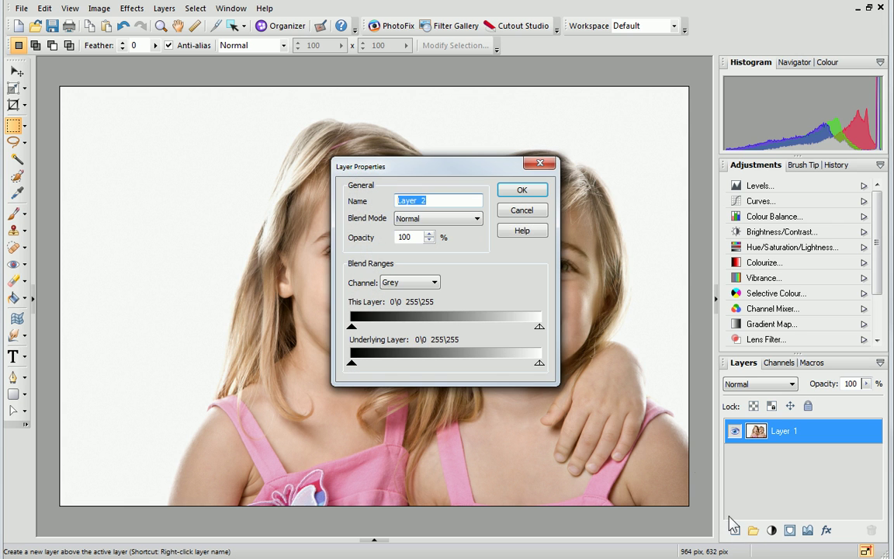
left_click(544, 194)
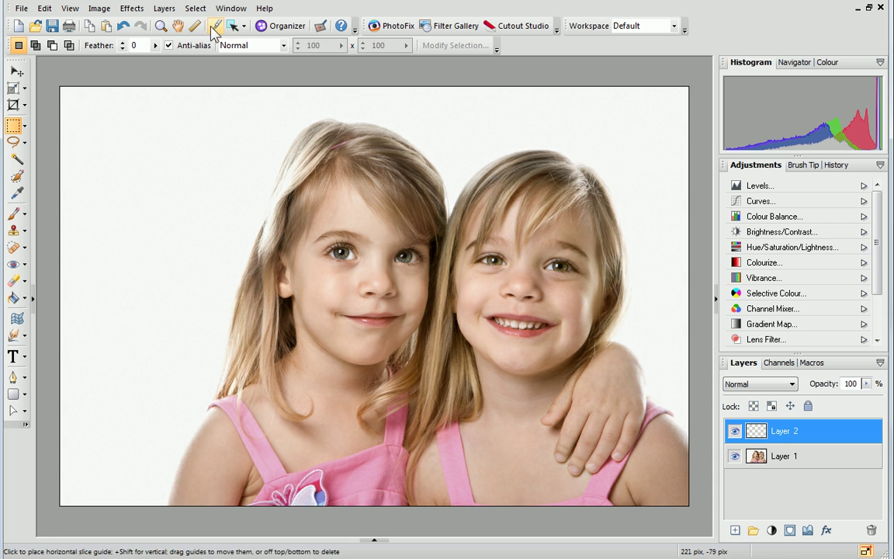
left_click(199, 10)
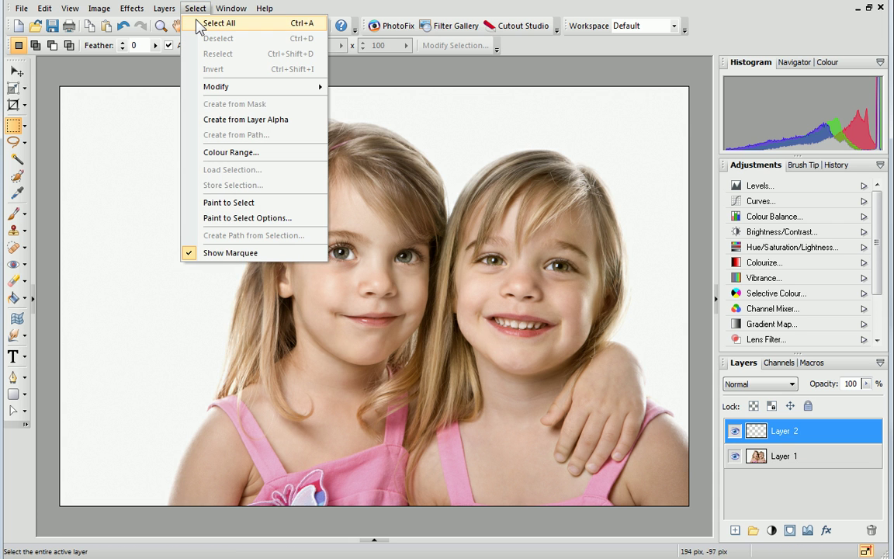
left_click(207, 23)
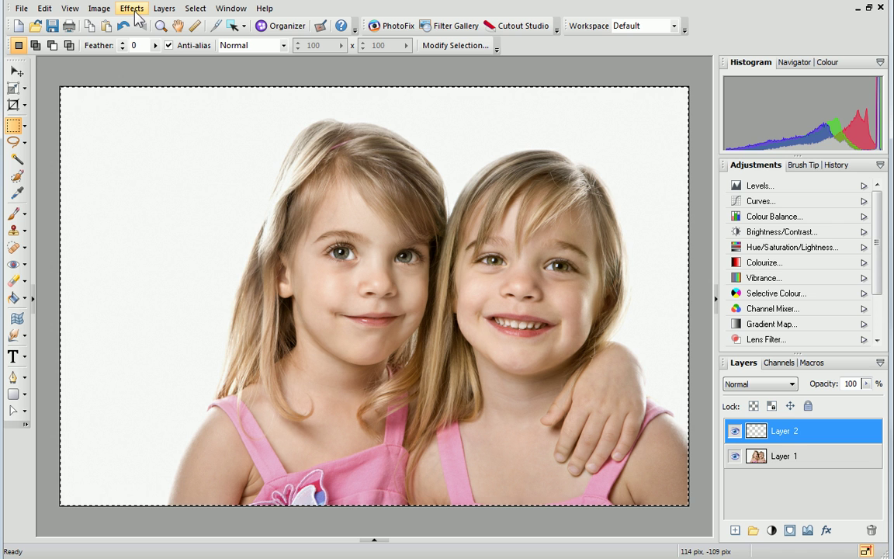
left_click(39, 11)
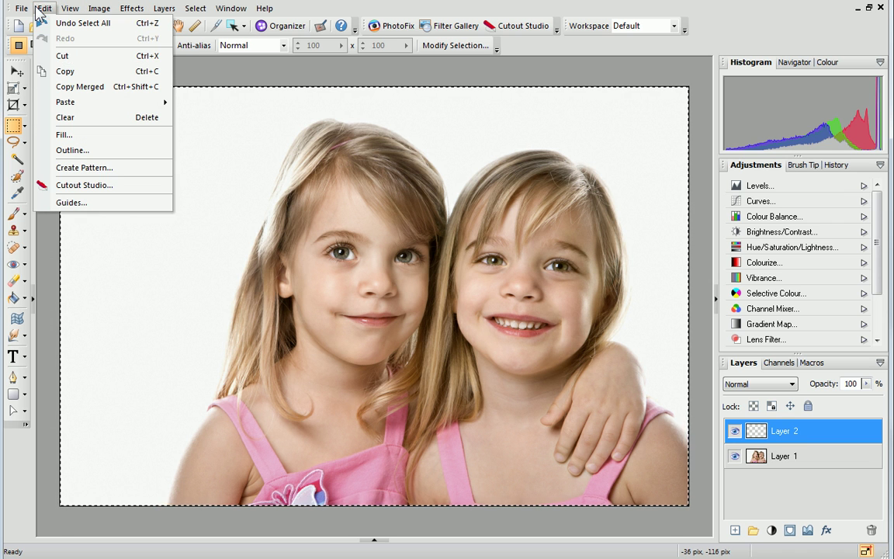
mouse_move(55, 107)
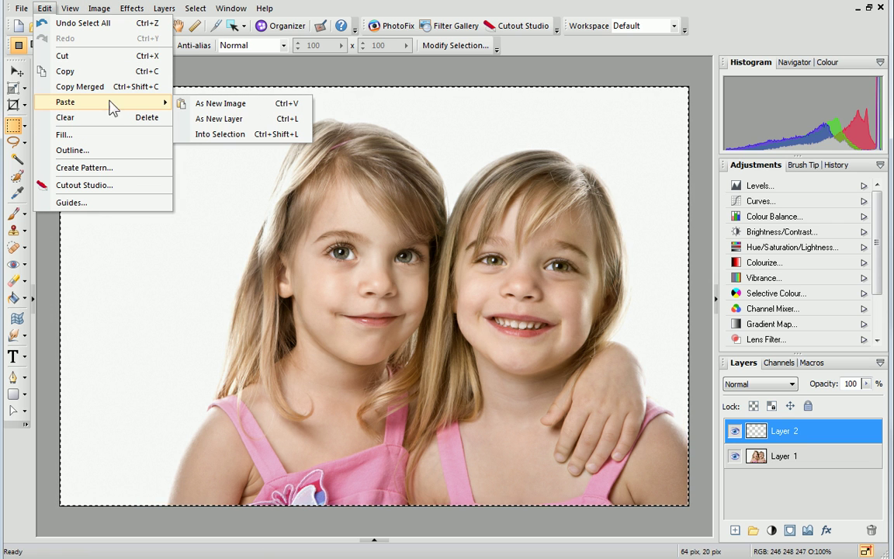
left_click(194, 136)
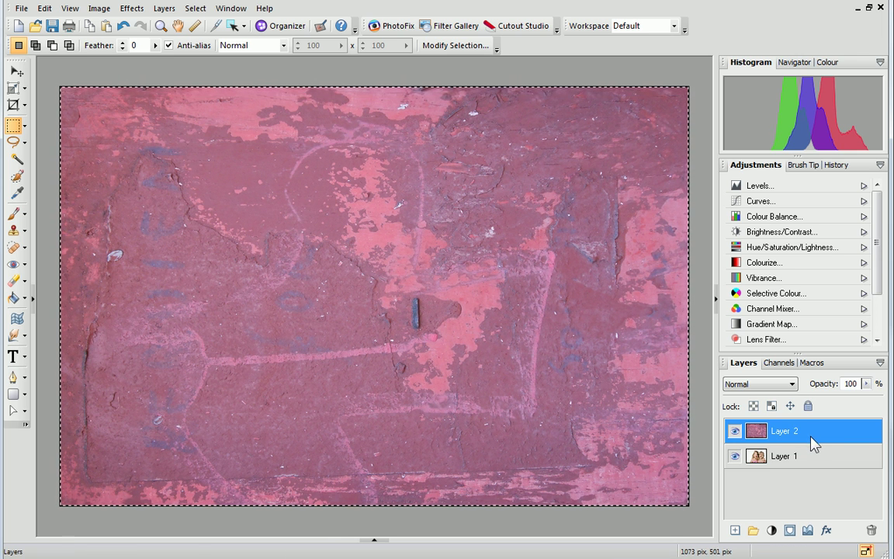
Move Layer 2 below Layer 1, deselect, and make the twins photo layer active.
left_click_drag(814, 436, 815, 475)
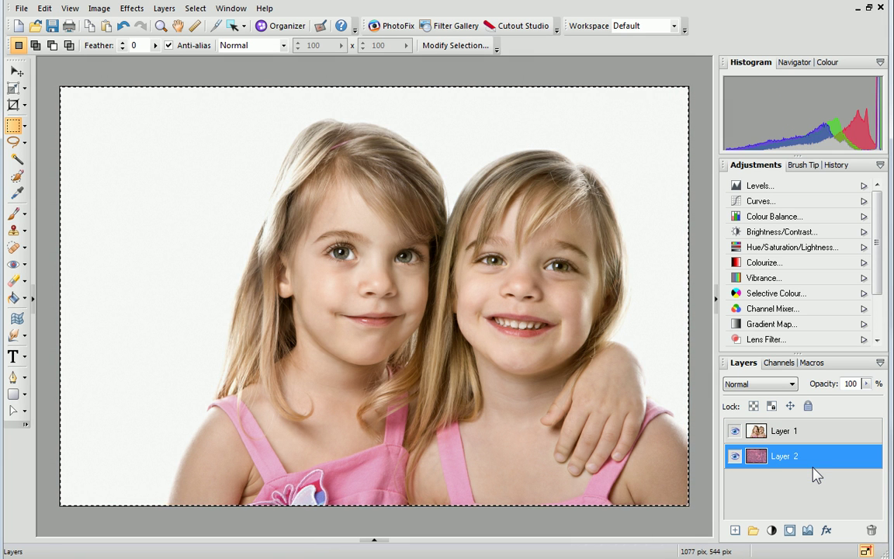
left_click(195, 8)
left_click(197, 39)
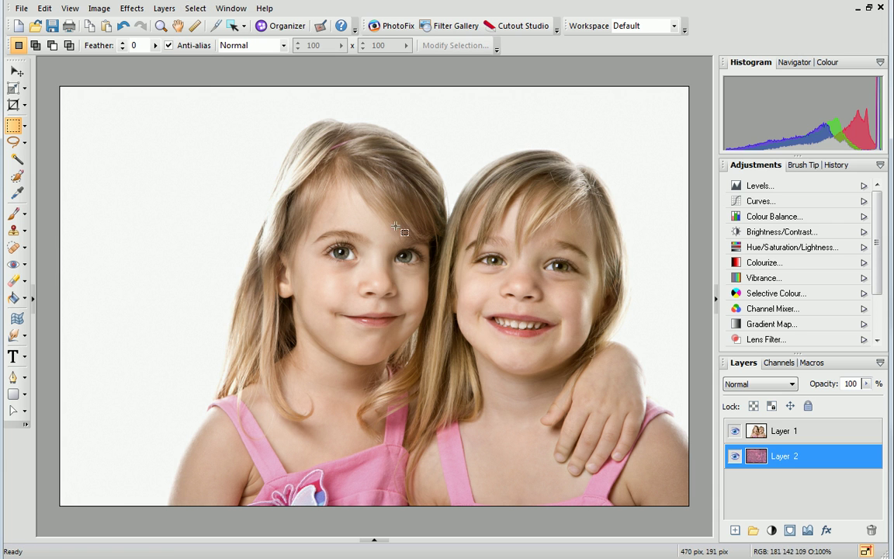
left_click(804, 435)
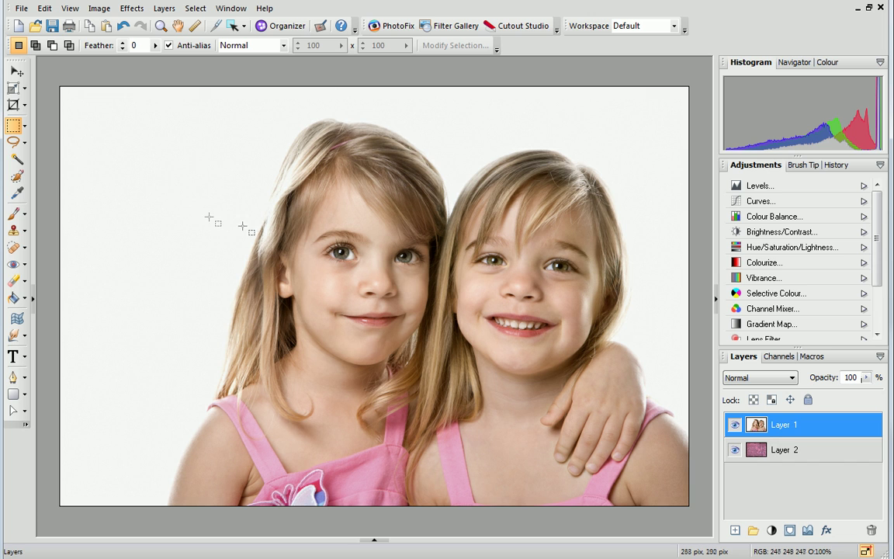
Smart-select the two girls, refine the hair border, and extract them from the white background.
left_click(24, 181)
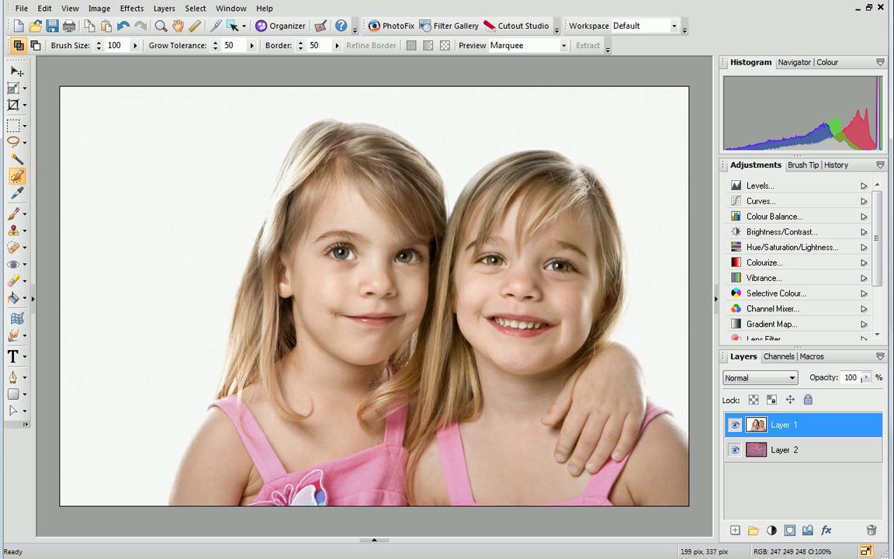
mouse_move(253, 378)
left_mouse_down()
mouse_move(281, 411)
mouse_move(295, 400)
mouse_move(260, 249)
mouse_move(319, 140)
mouse_move(392, 233)
mouse_move(447, 357)
mouse_move(520, 178)
mouse_move(543, 218)
mouse_move(574, 334)
mouse_move(639, 470)
left_mouse_up()
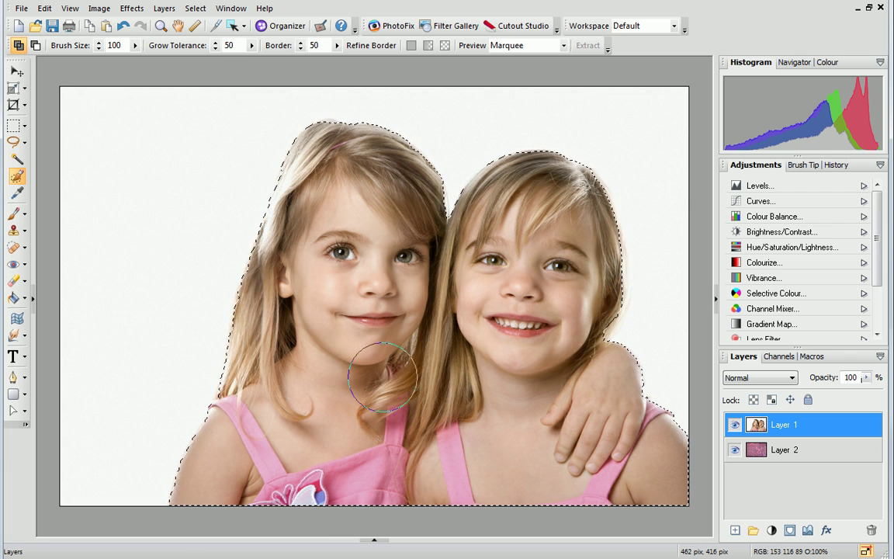
left_click(378, 45)
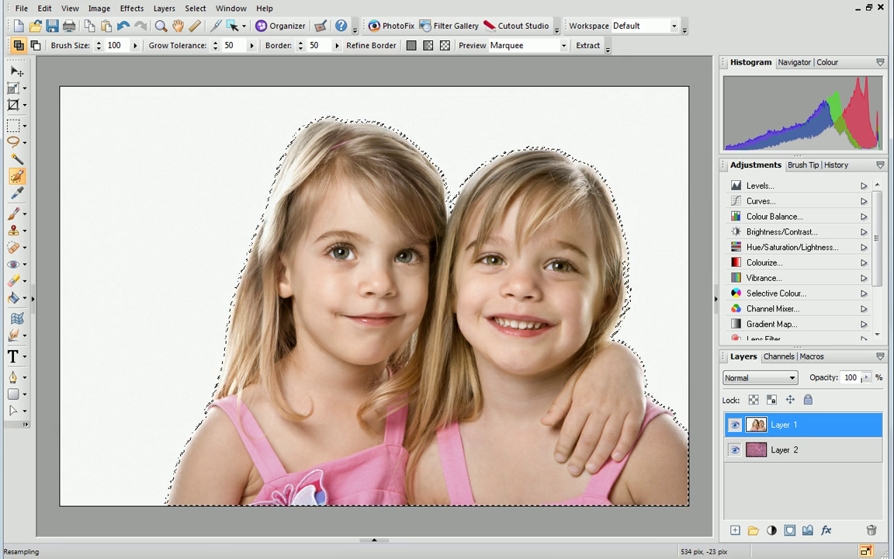
left_click(588, 50)
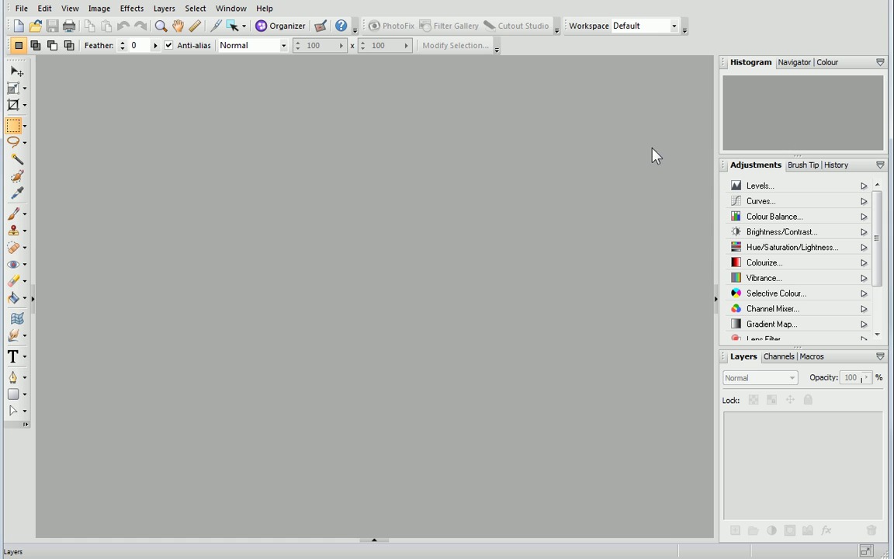
Open the grunge overlay Overlay_033.png from the Overlays folder.
left_click(34, 27)
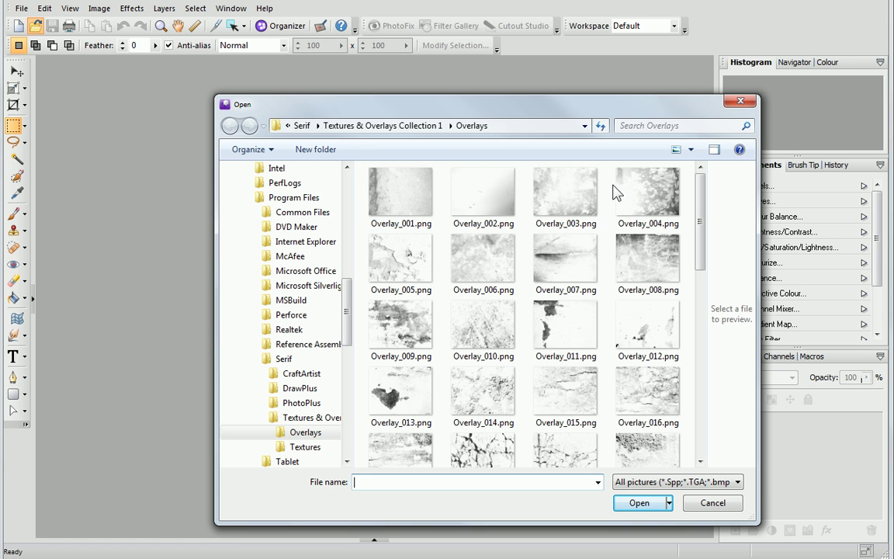
left_click_drag(701, 199, 700, 341)
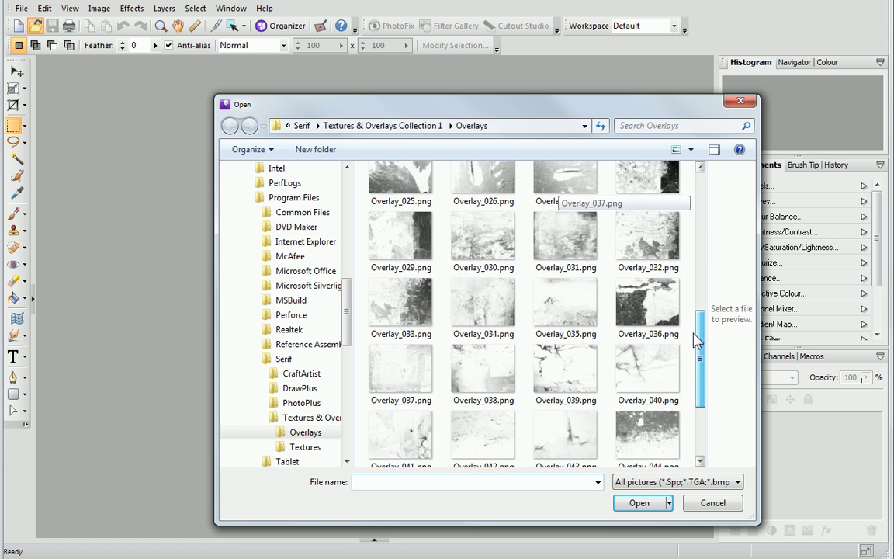
left_click(407, 310)
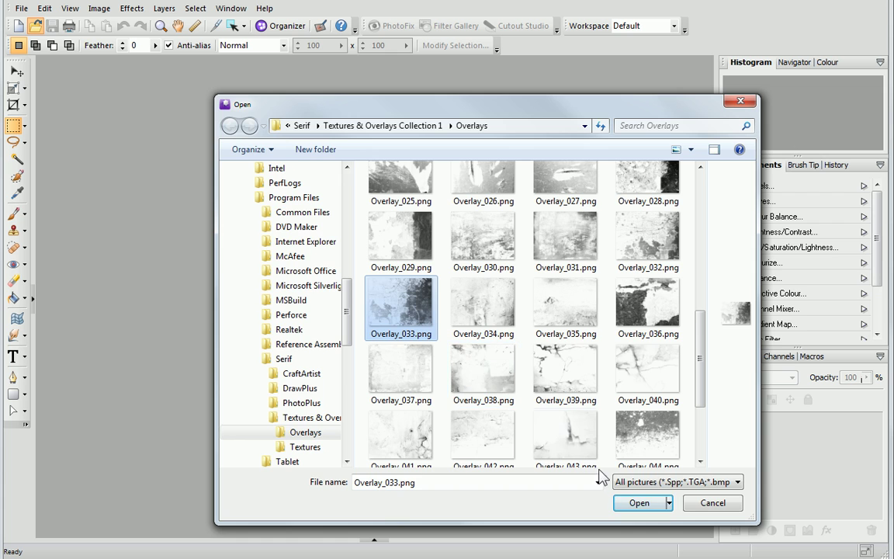
left_click(637, 503)
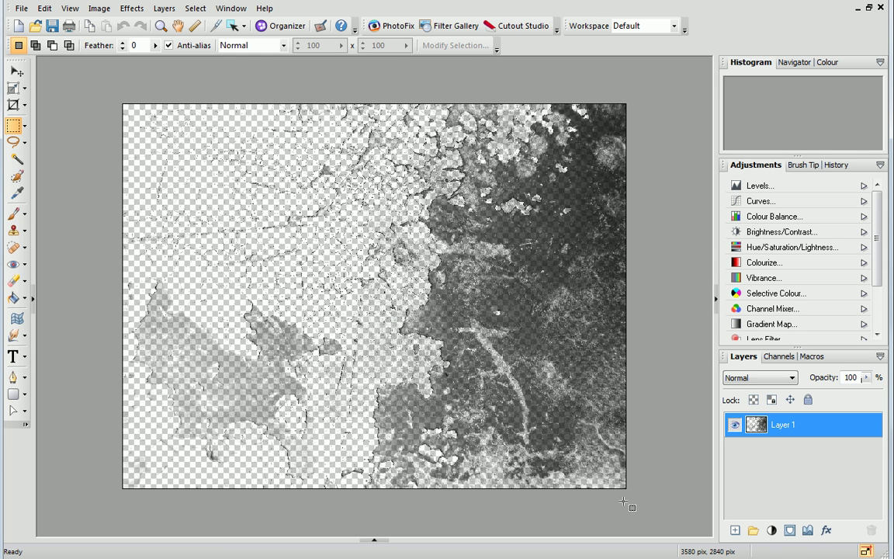
Select the entire overlay canvas and copy it to the clipboard.
left_click(196, 9)
left_click(199, 23)
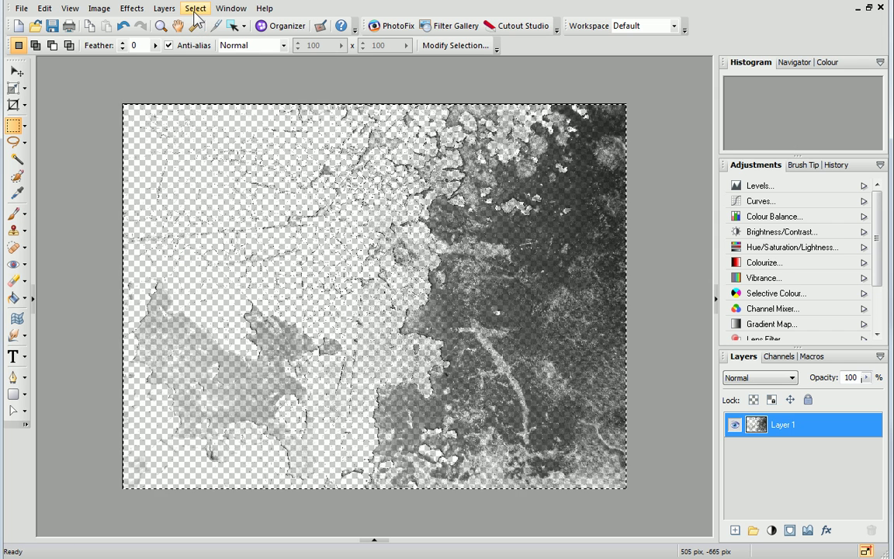
left_click(45, 10)
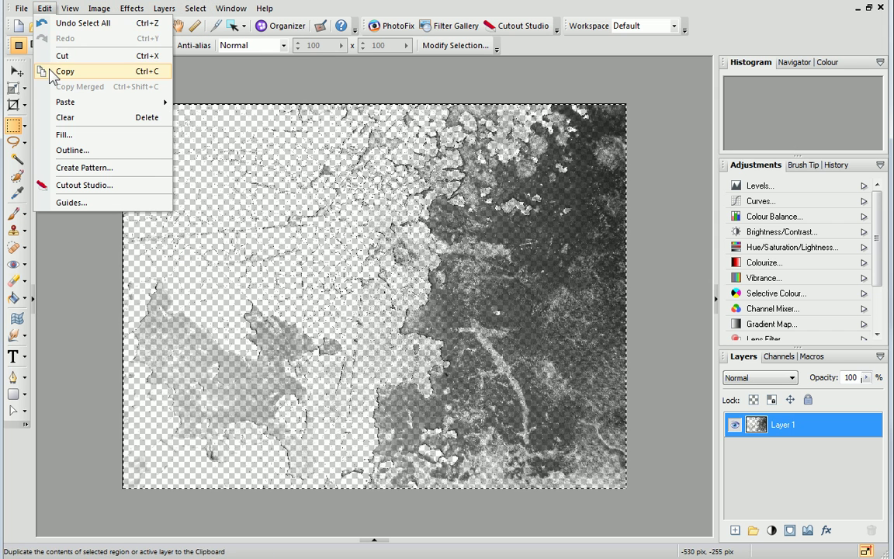
left_click(49, 71)
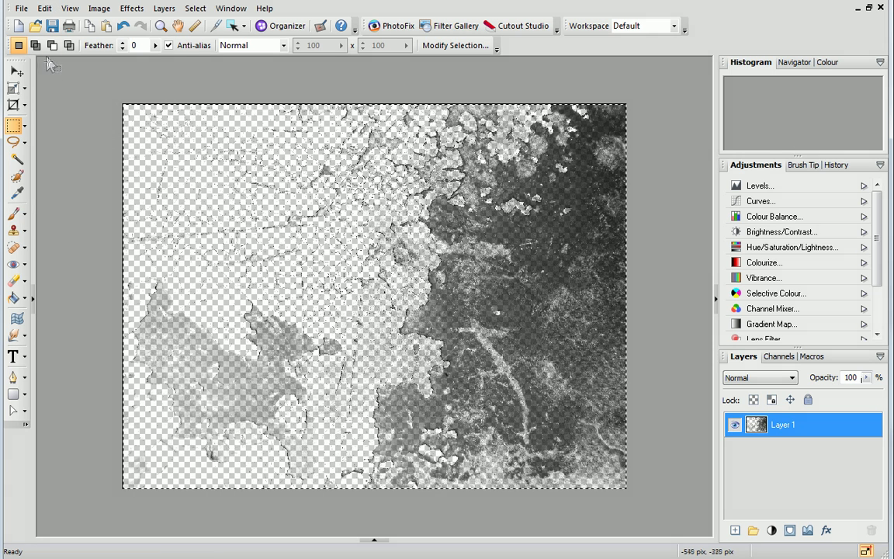
Open the singer photo 070228i0034.JPG and add an empty Layer 1 with default settings.
left_click(38, 28)
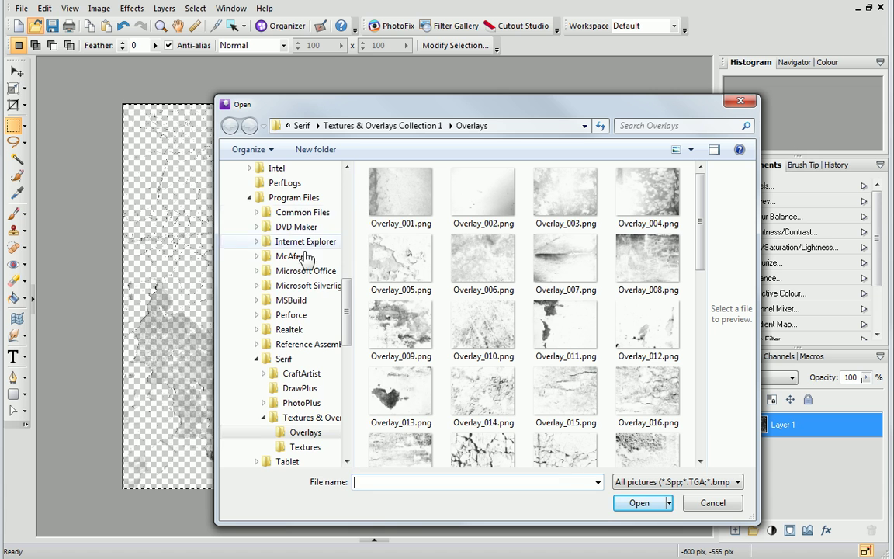
scroll(276, 256, "up", 6)
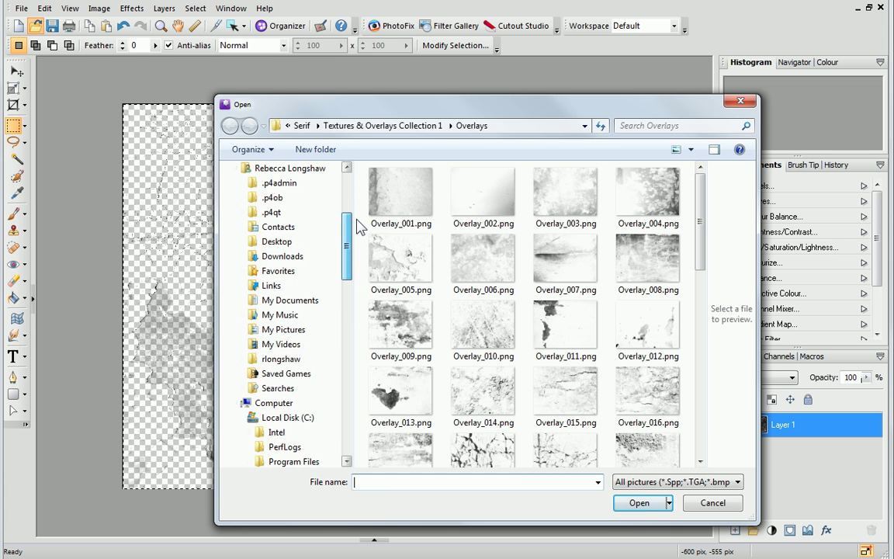
left_click(316, 331)
left_click(575, 221)
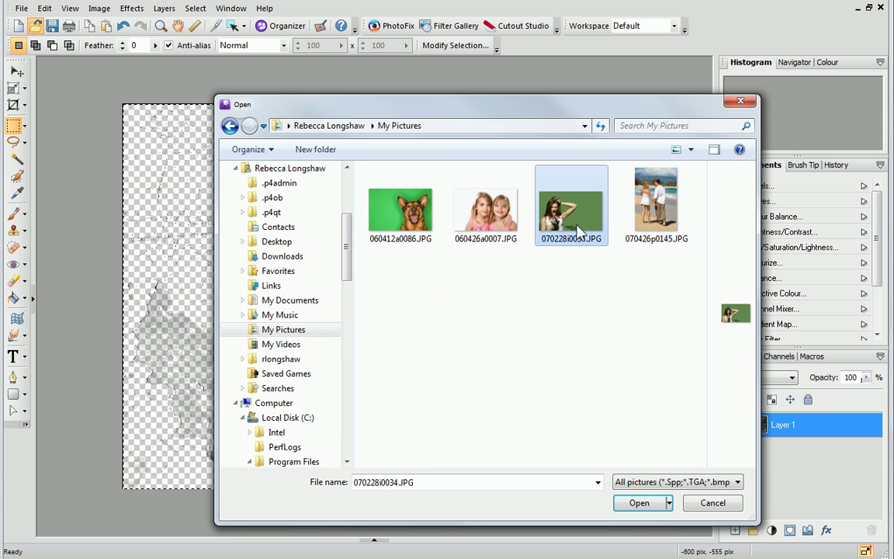
left_click(634, 502)
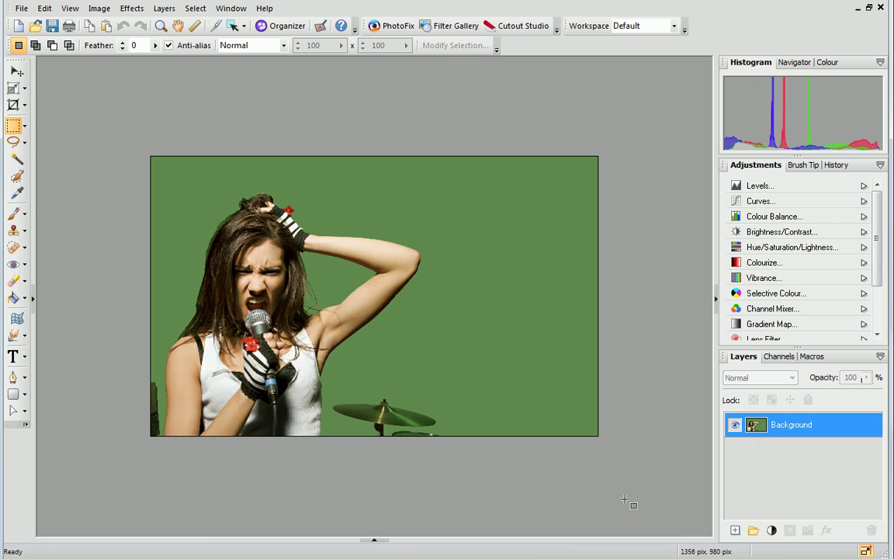
left_click(735, 530)
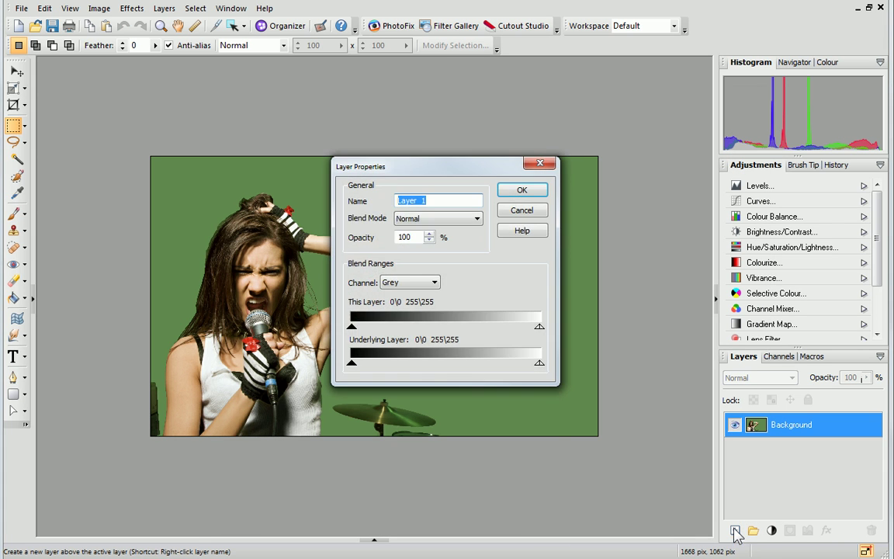
left_click(542, 192)
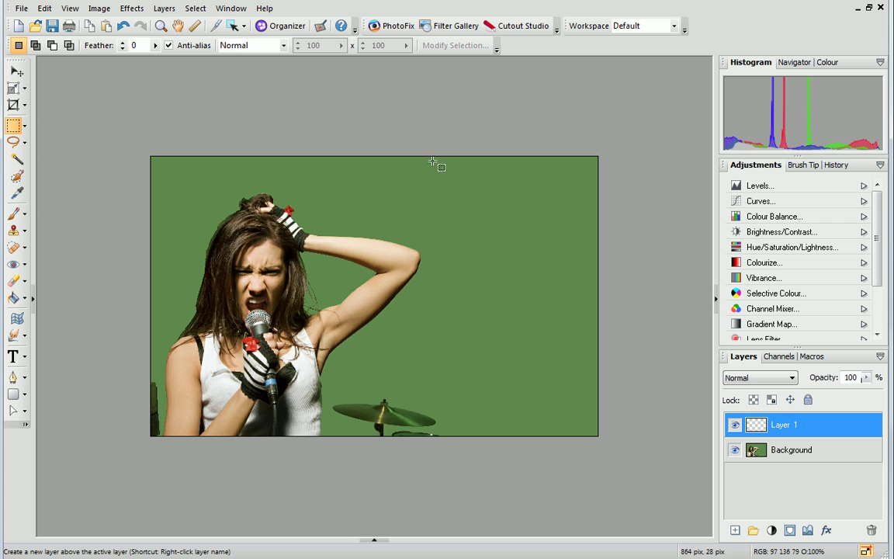
Paste the grunge overlay into Layer 1 over the whole canvas, then deselect.
left_click(203, 10)
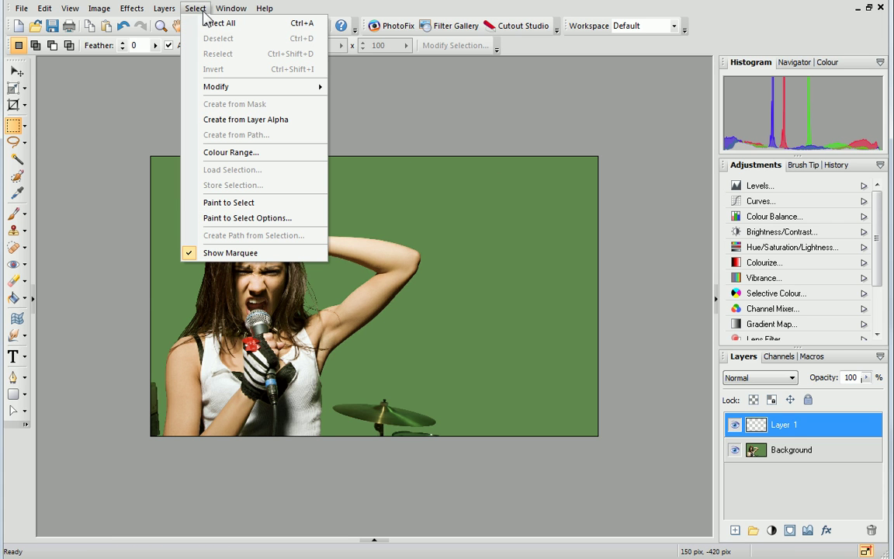
left_click(207, 24)
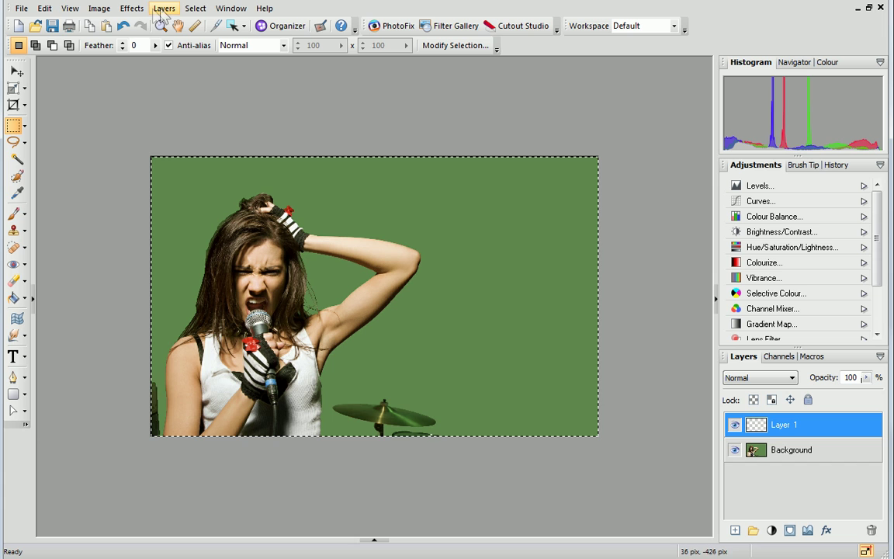
left_click(46, 8)
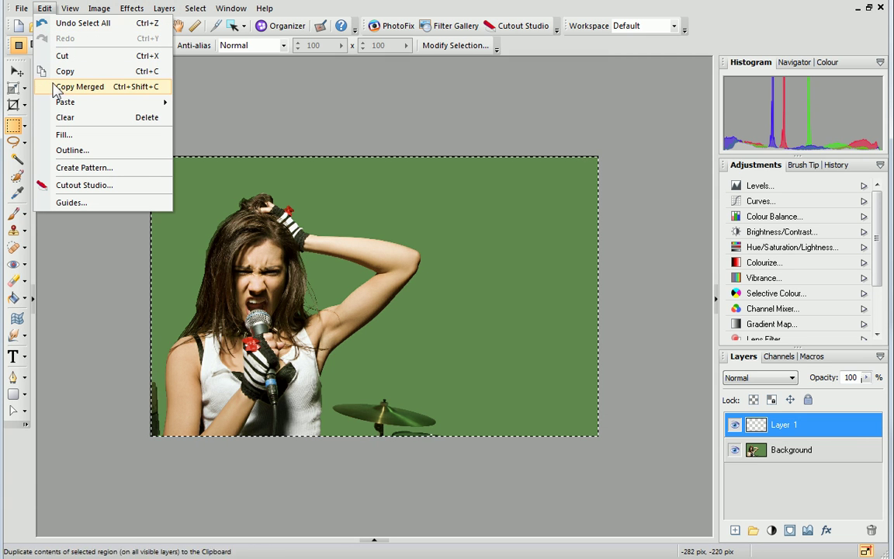
mouse_move(54, 103)
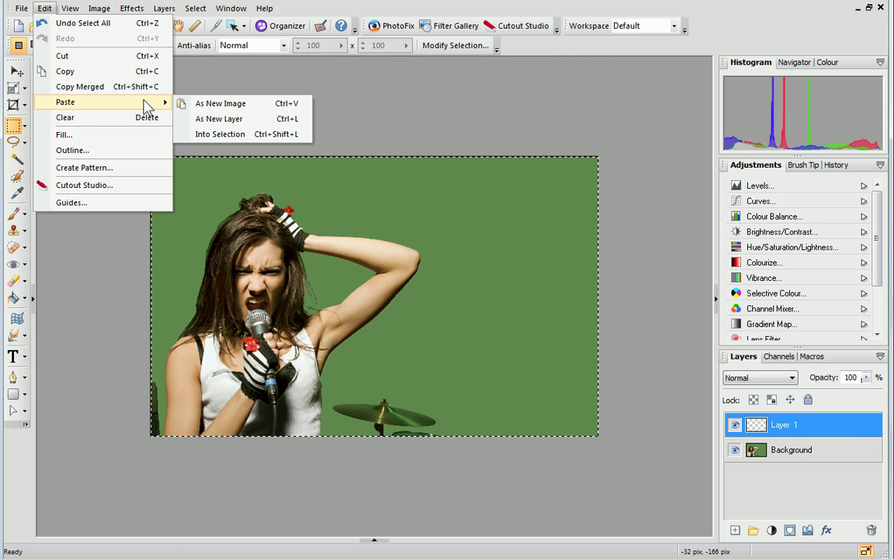
left_click(193, 135)
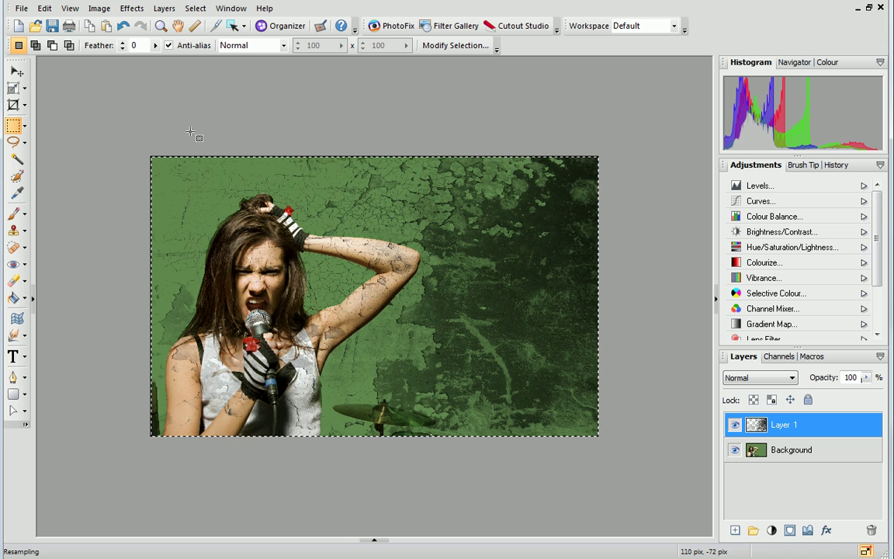
left_click(195, 8)
left_click(200, 37)
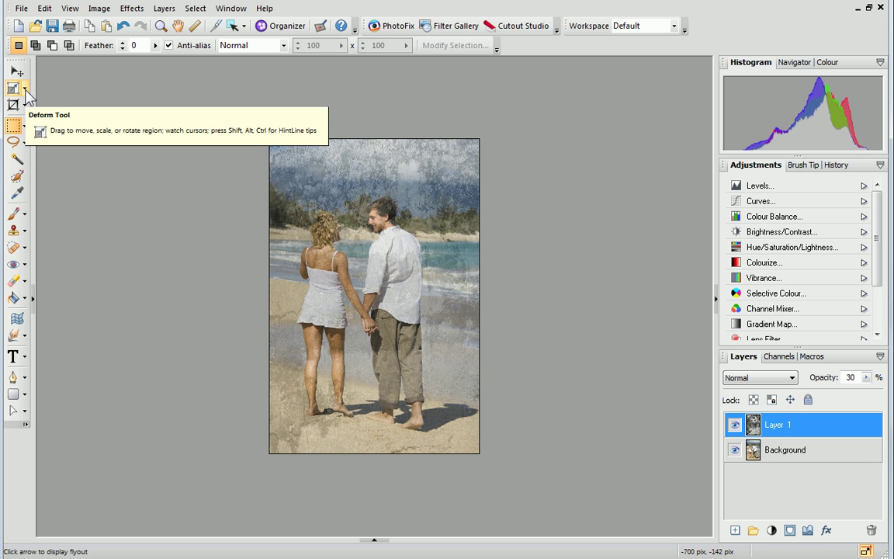
Deform the overlay layer, stretching and skewing all four corners past the photo edges, then commit.
left_click(25, 90)
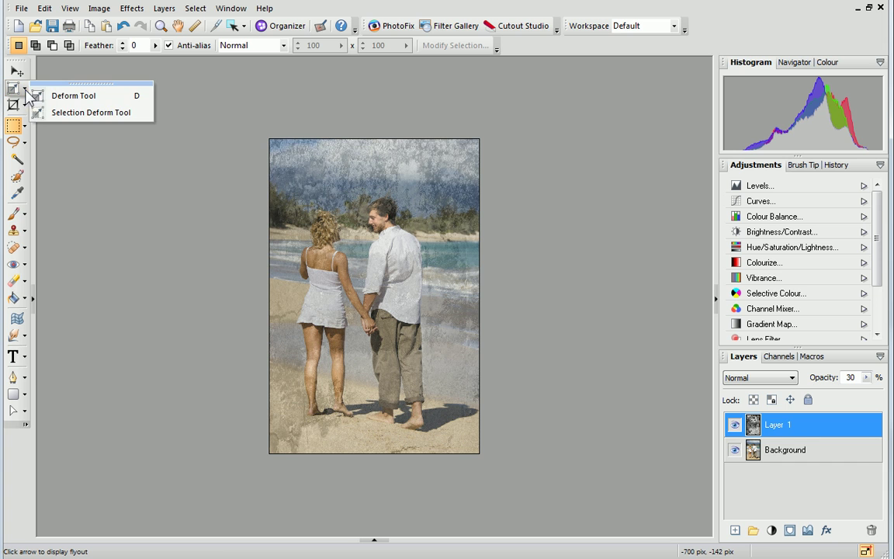
left_click(48, 95)
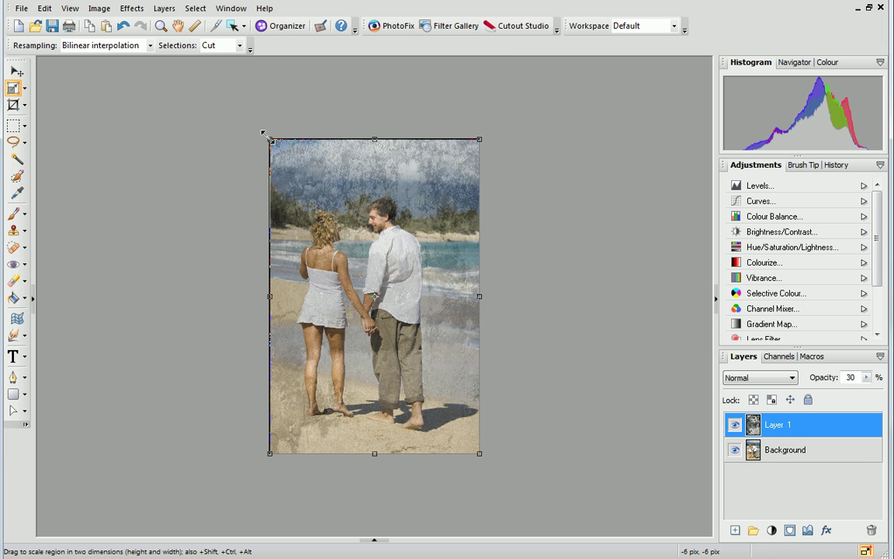
left_click_drag(267, 137, 177, 82)
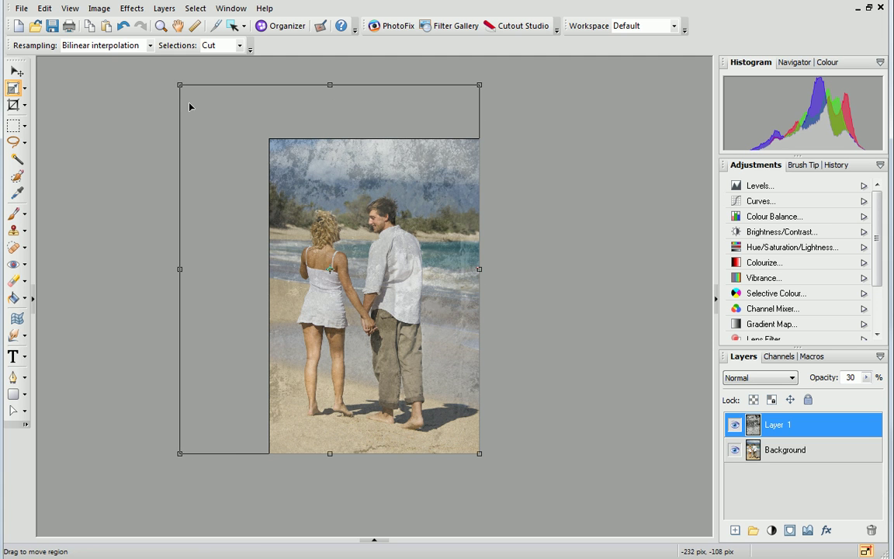
left_click_drag(276, 206, 310, 232)
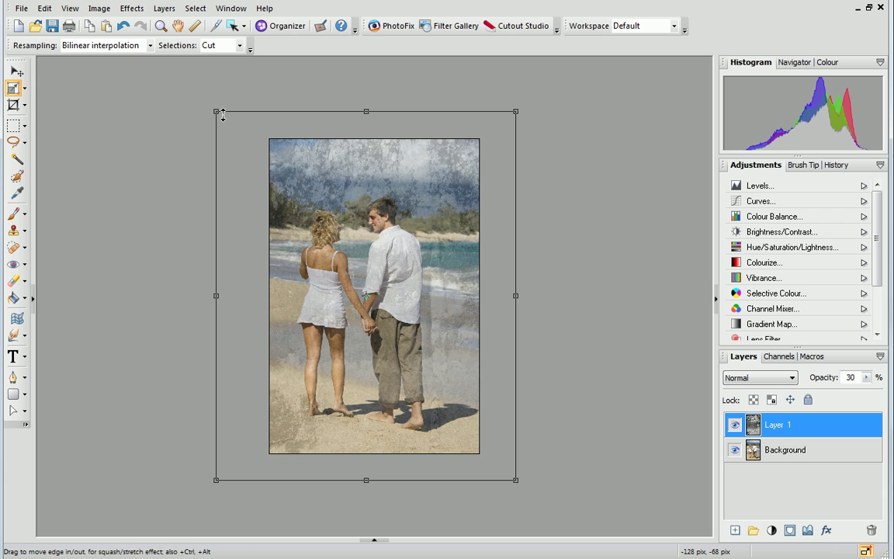
left_click_drag(215, 112, 261, 118)
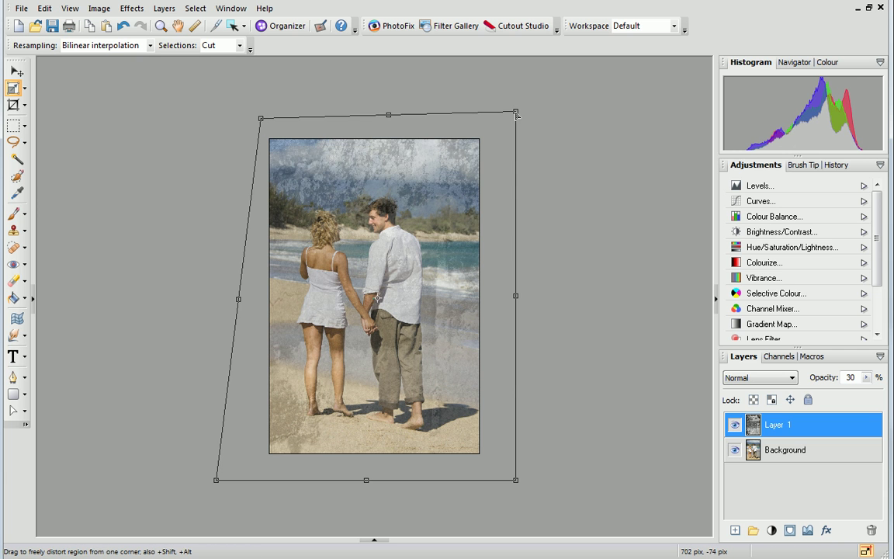
left_click_drag(515, 111, 545, 139)
left_click_drag(518, 480, 480, 497)
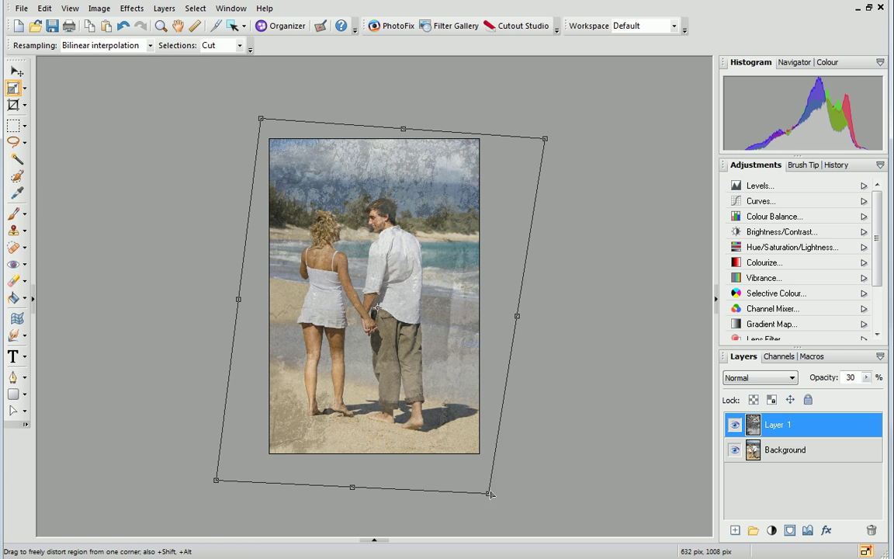
left_click_drag(216, 480, 188, 479)
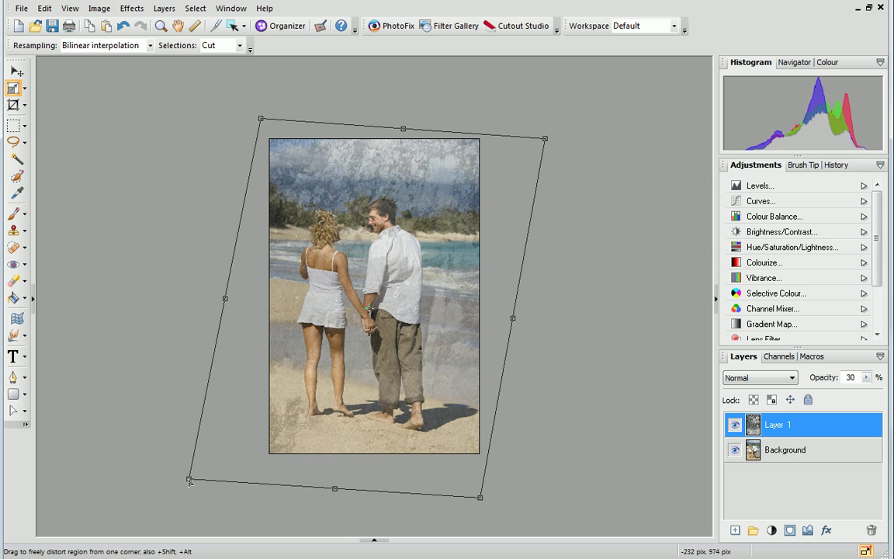
left_click(14, 126)
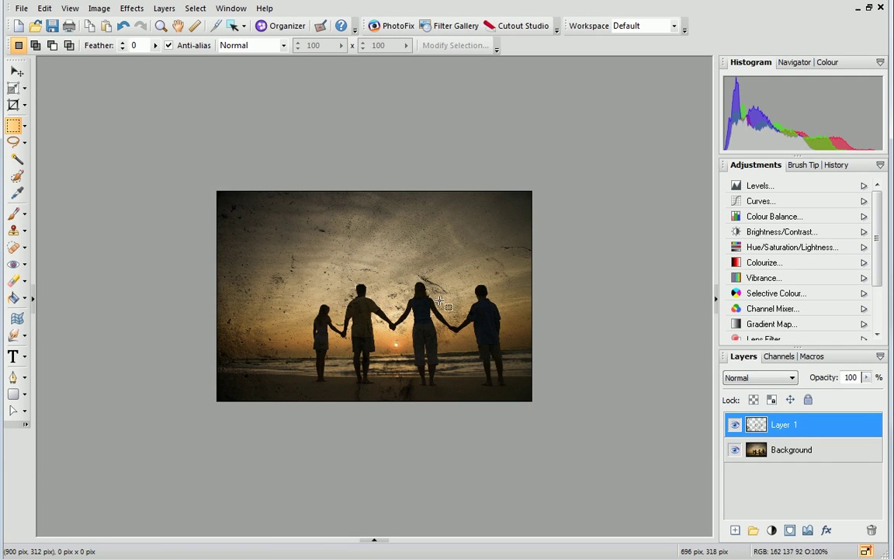
Mirror the whole sunset silhouette image horizontally.
left_click(97, 10)
mouse_move(100, 47)
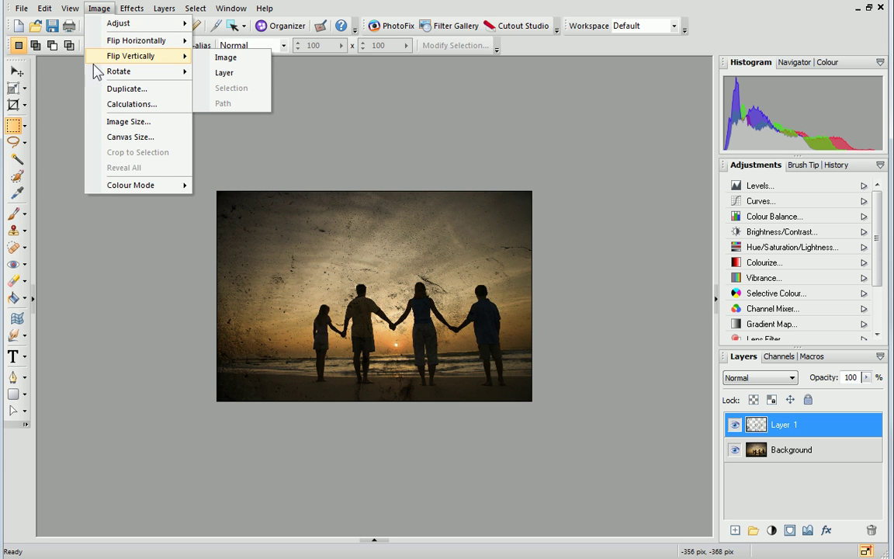
mouse_move(97, 74)
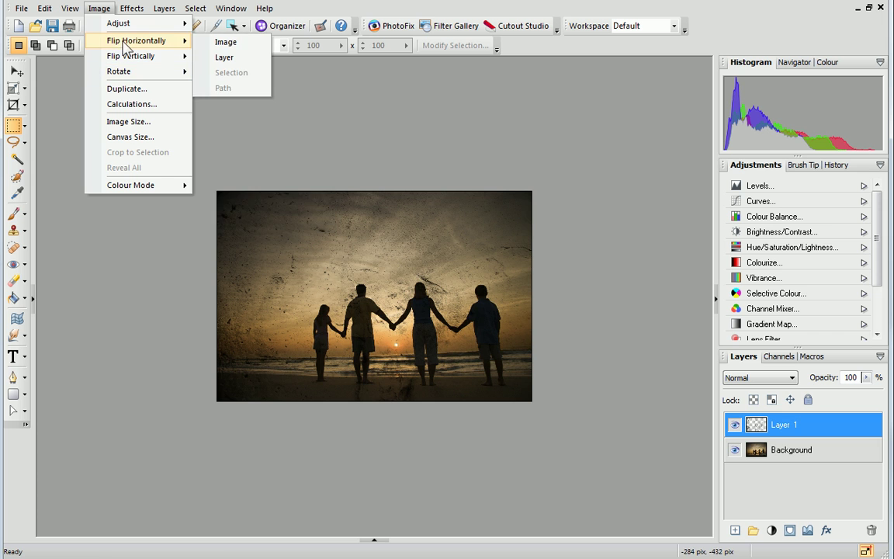
left_click(203, 41)
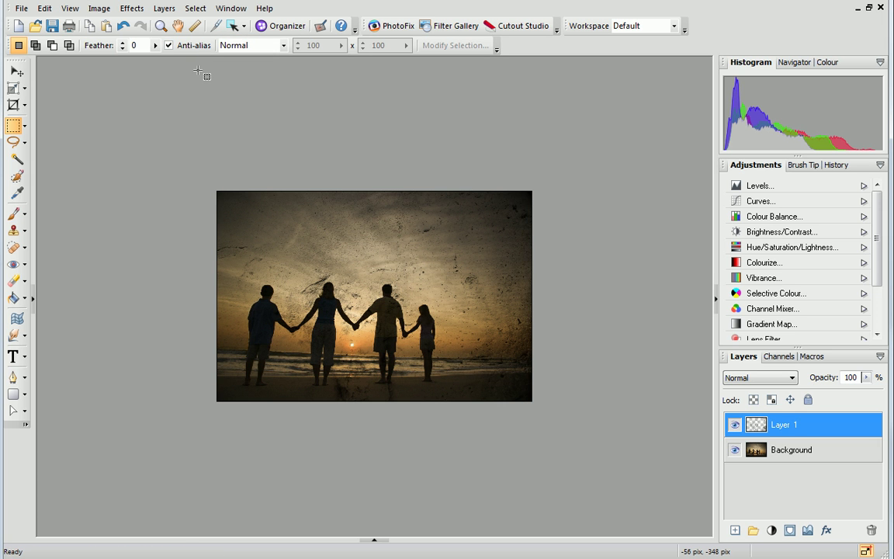
Flip only the grunge texture layer, Layer 1, horizontally.
left_click(101, 9)
mouse_move(105, 47)
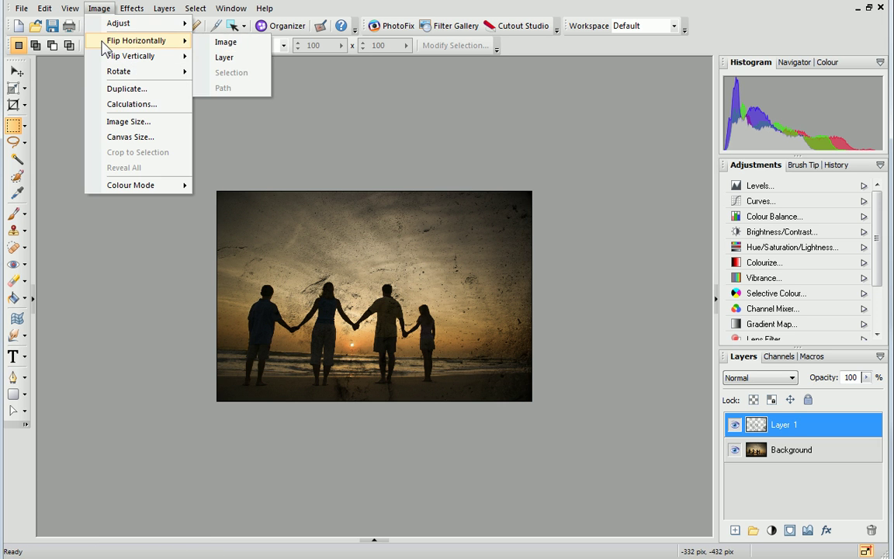
left_click(201, 57)
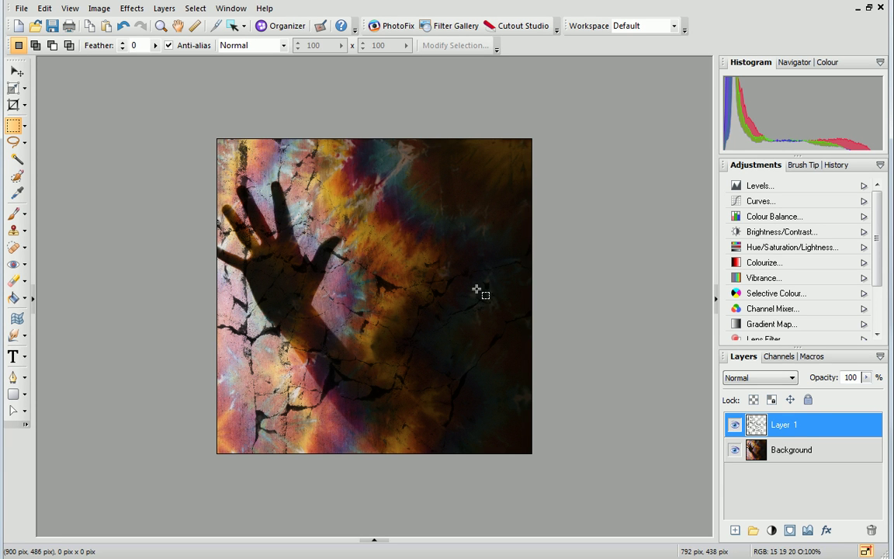
Invert Layer 1's colourful cracked texture into a negative image.
left_click(97, 9)
mouse_move(97, 23)
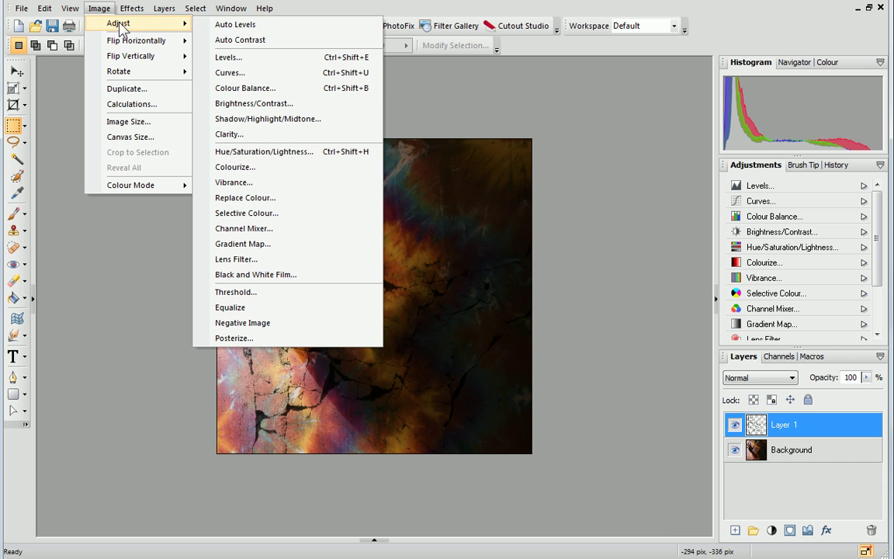
left_click(205, 323)
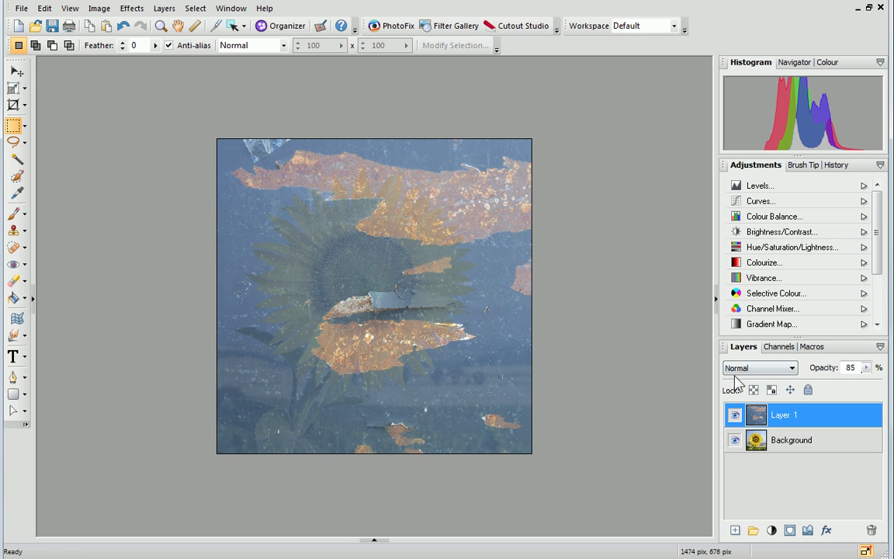
Preview Layer 1's blend modes from Dissolve through Saturation, then keep Lightness.
left_click(793, 369)
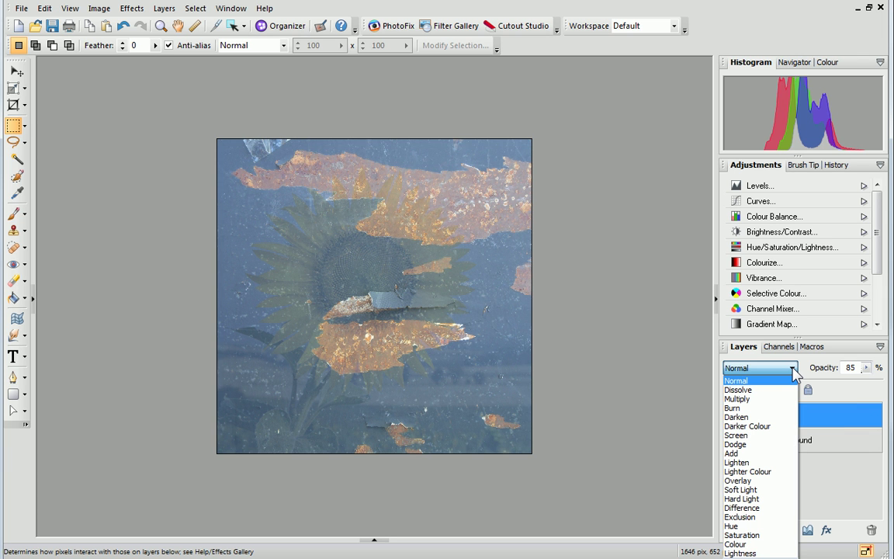
key("Down")
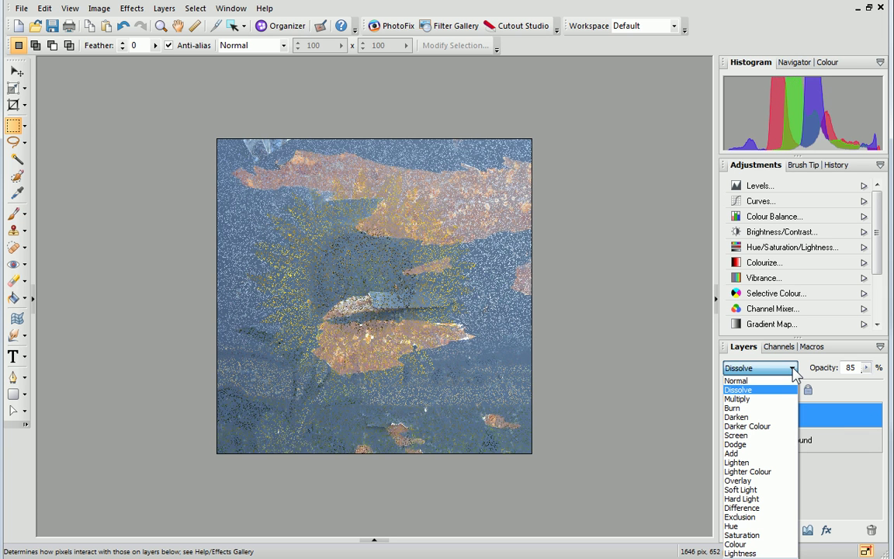
key("Down")
key("Down")
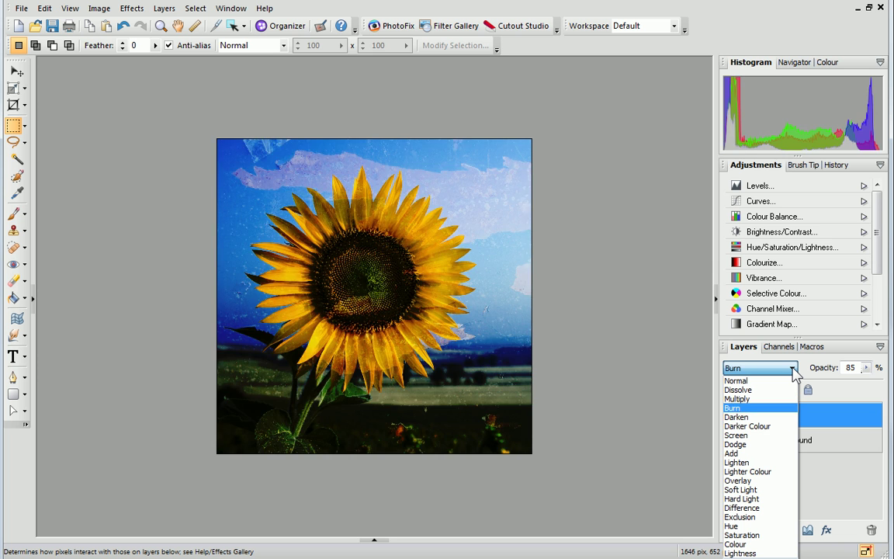
key("Down")
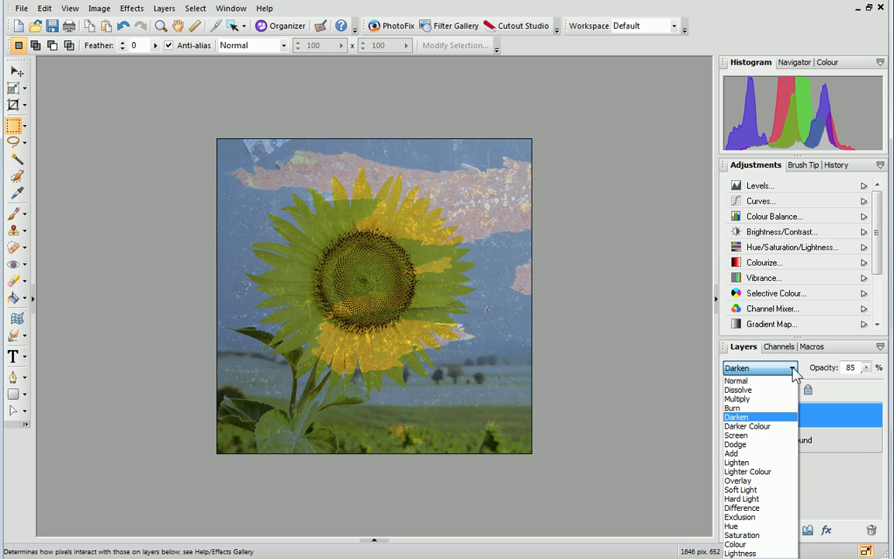
key("Down")
key("Down")
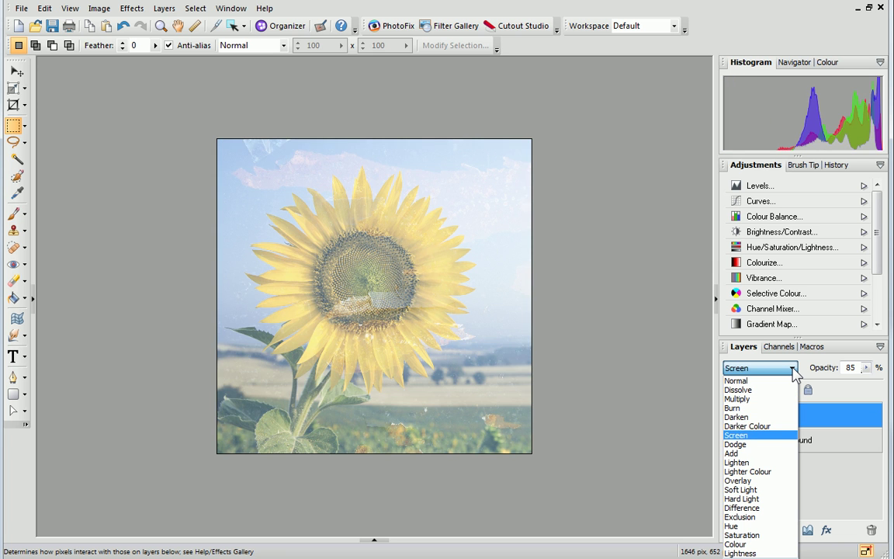
key("Down")
key("Down")
key("Down")
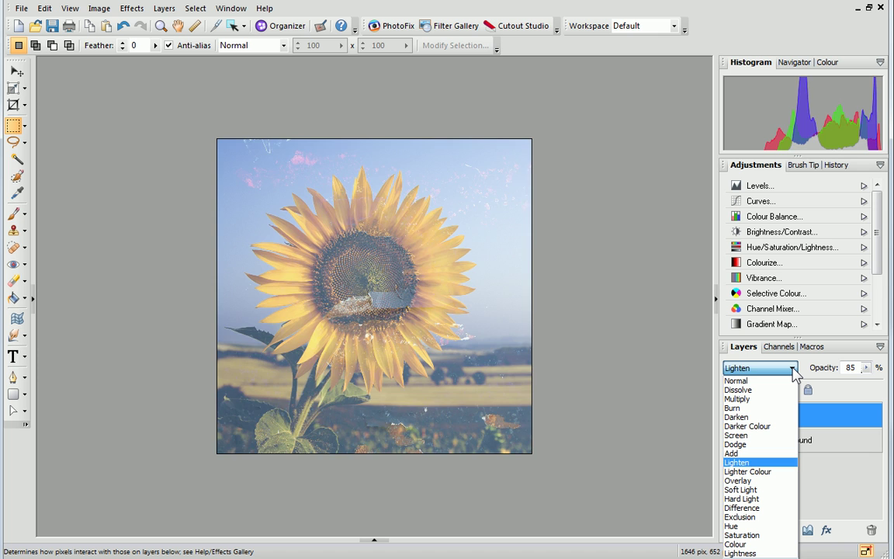
key("Down")
key("Down")
key("Down")
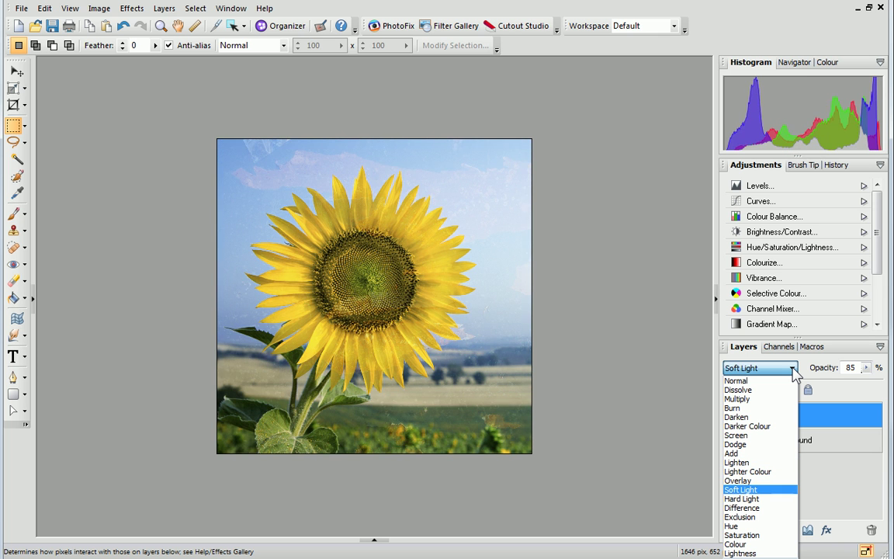
key("Down")
key("Down")
key("Down")
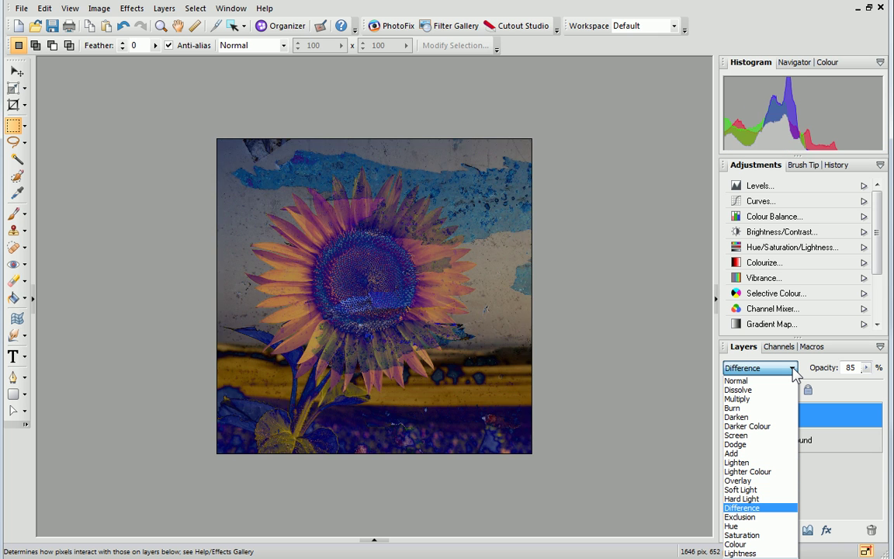
key("Down")
key("Down")
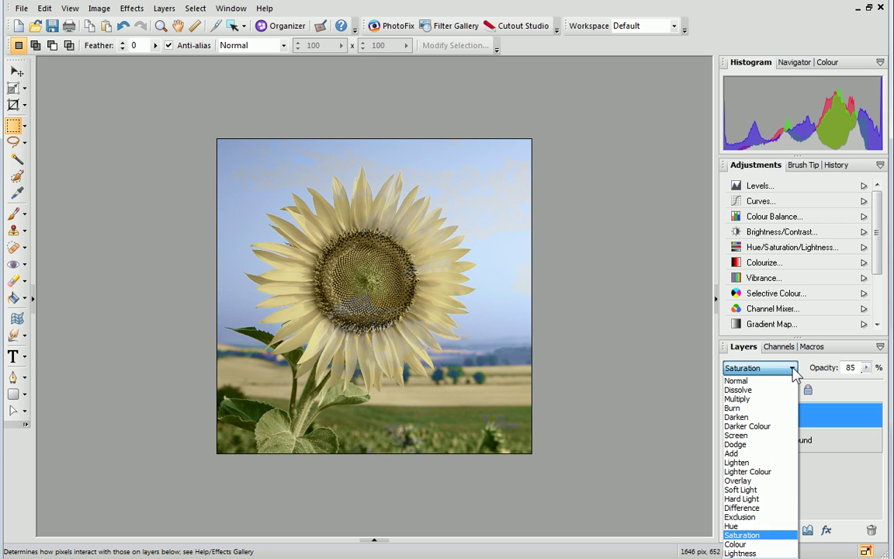
key("Down")
key("Down")
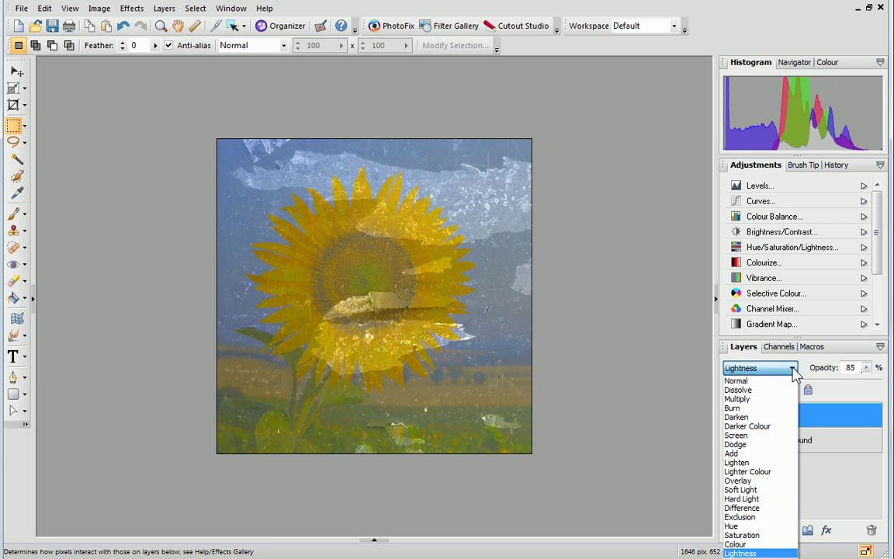
key("Return")
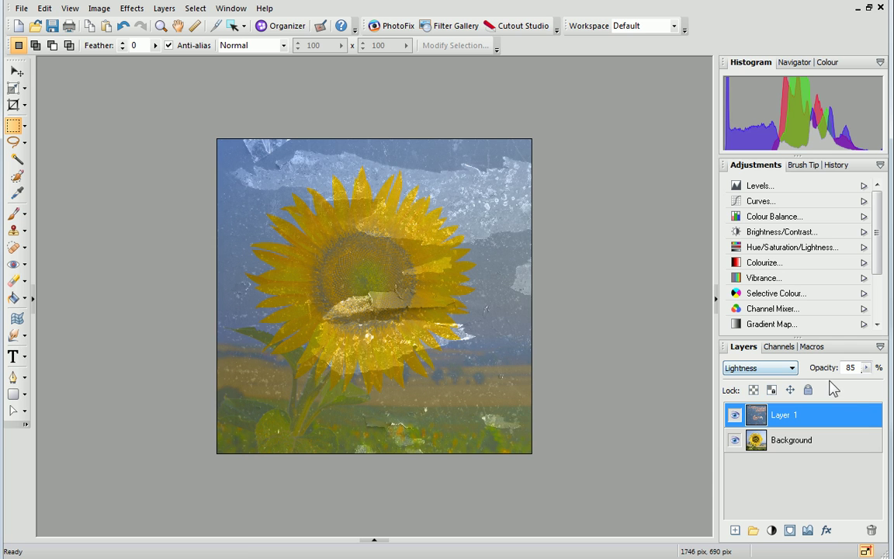
Raise the rust texture layer's opacity from 85% to 90%.
left_click(866, 367)
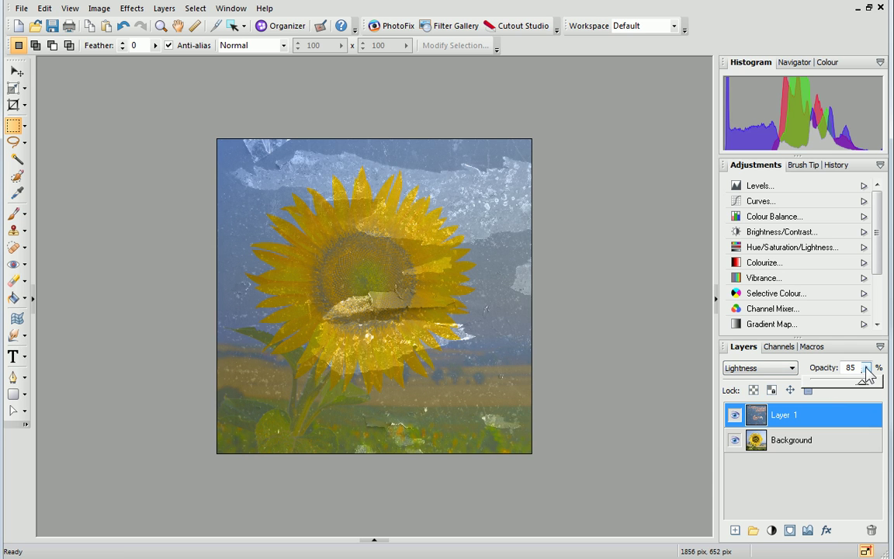
mouse_move(866, 373)
left_mouse_down()
mouse_move(827, 388)
mouse_move(869, 390)
left_mouse_up()
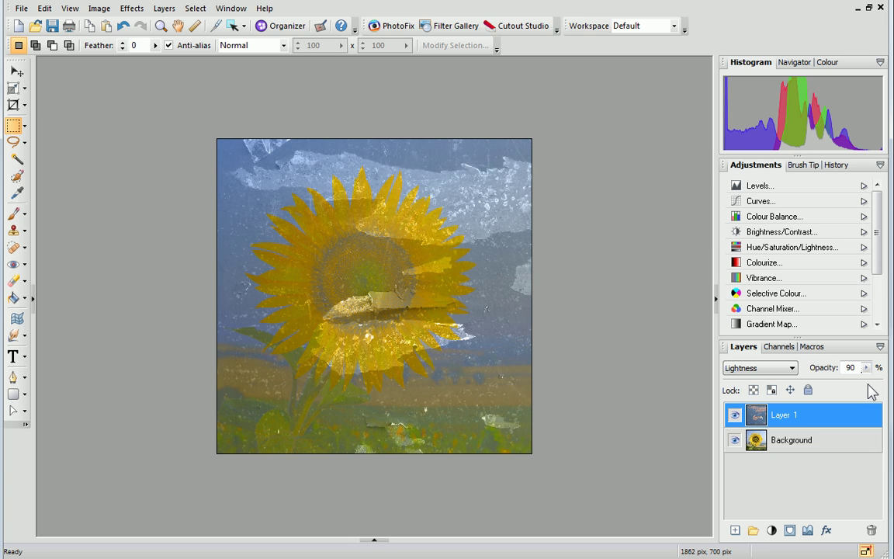